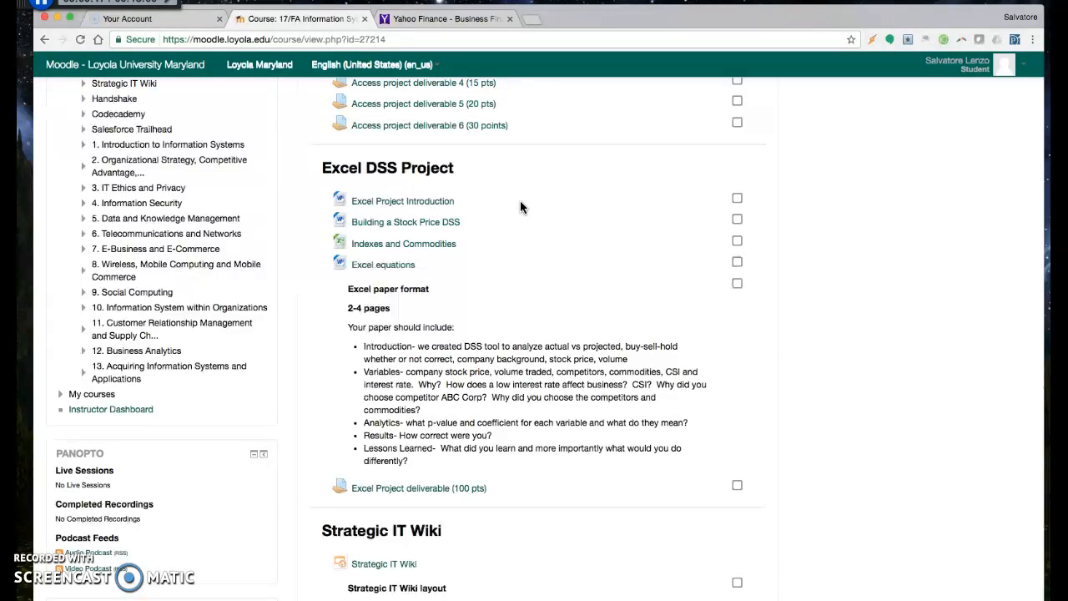
# - Switch to the Yahoo Finance page, search for google and open the NASDAQ quote for GOOG (Alphabet Inc.)
pyautogui.click(448, 18)
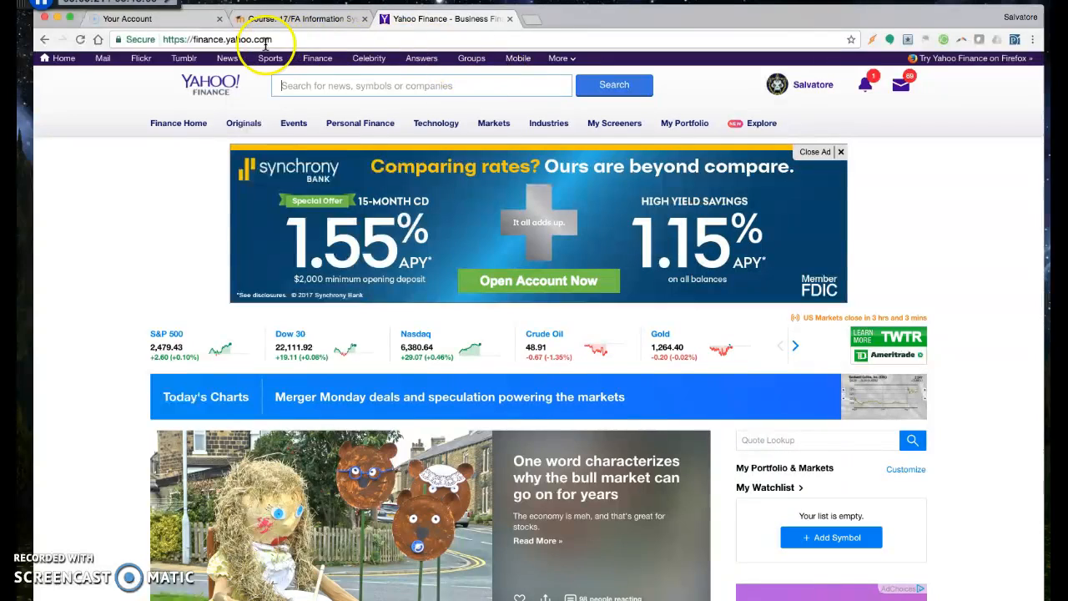
pyautogui.click(220, 42)
pyautogui.moveTo(193, 39); pyautogui.dragTo(282, 42)
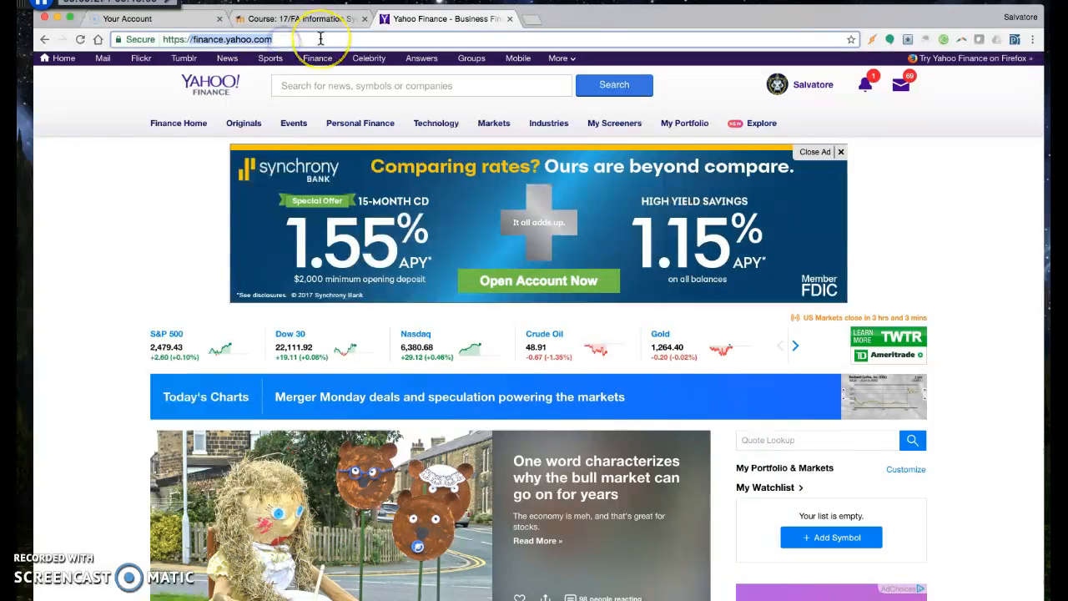
pyautogui.click(317, 85)
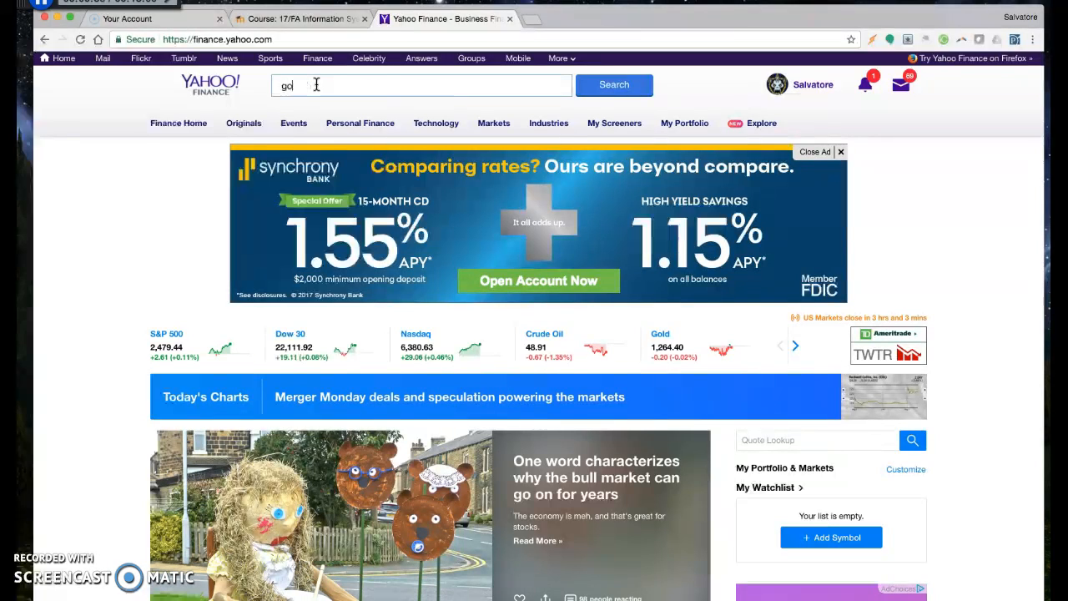
pyautogui.write('e')
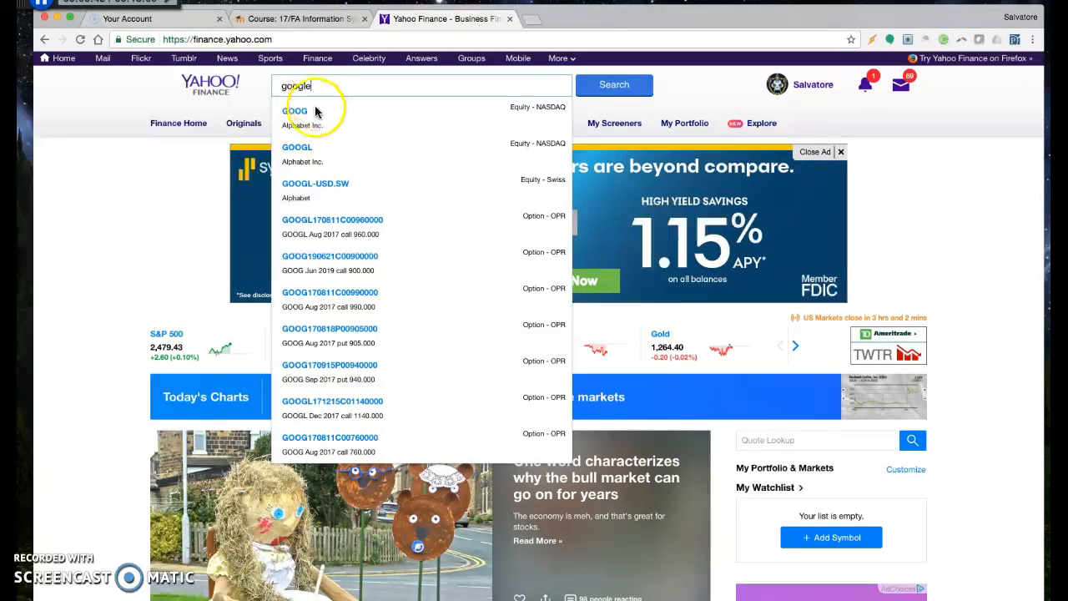
pyautogui.click(541, 115)
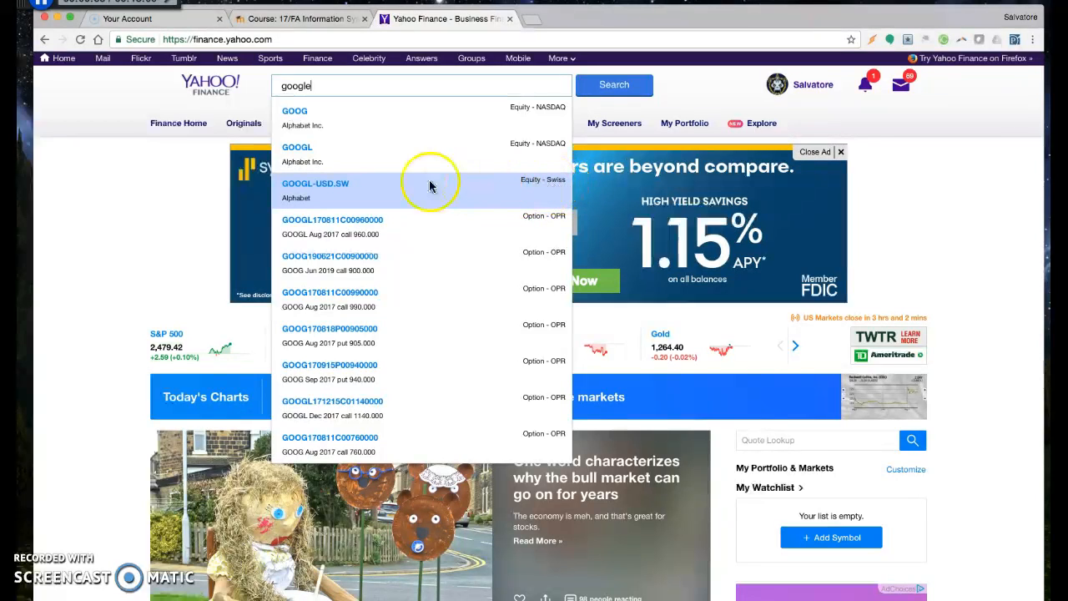
pyautogui.click(540, 117)
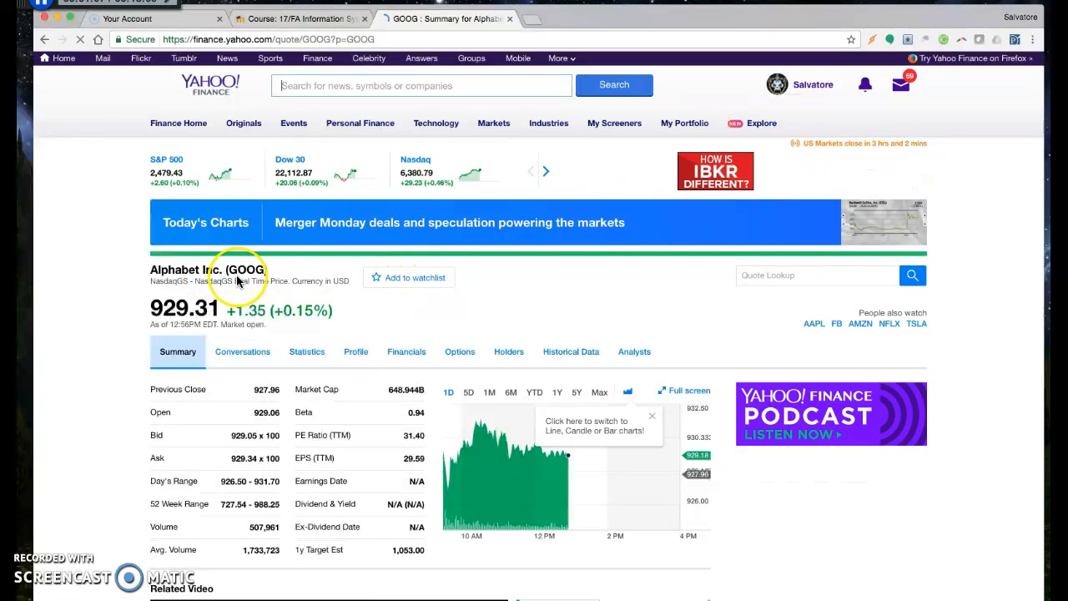
# - Open the historical price data for the GOOG stock
pyautogui.scroll(-1, 524, 329)
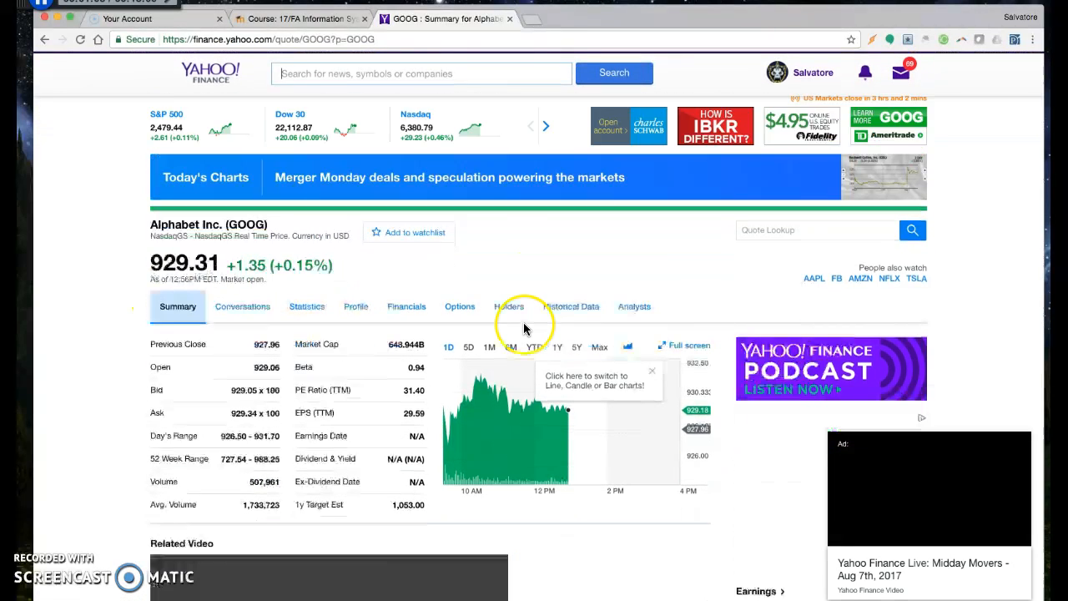
pyautogui.scroll(-1, 524, 329)
pyautogui.click(588, 298)
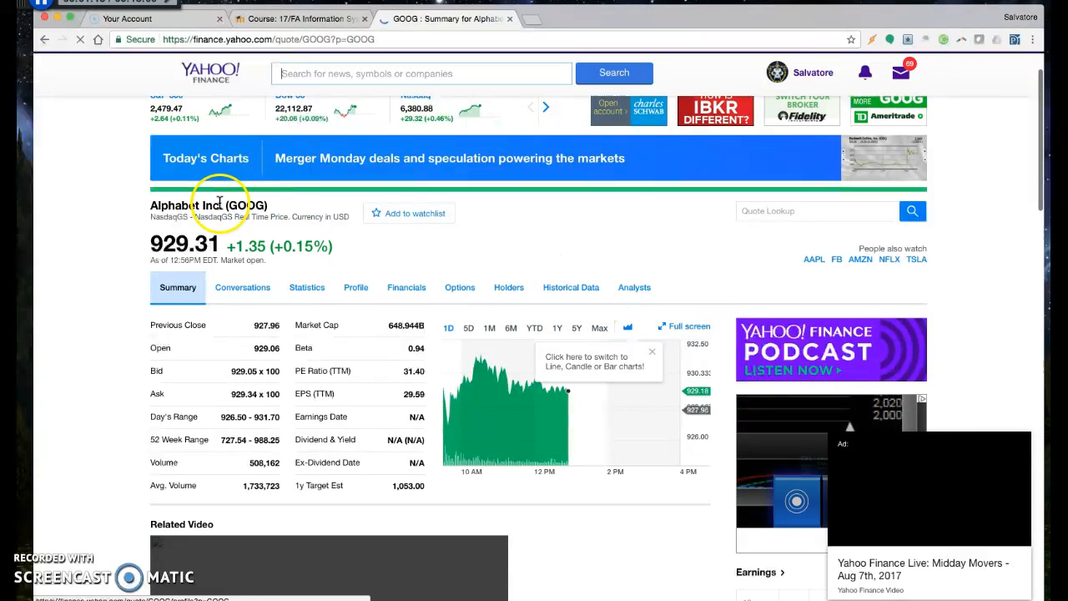
pyautogui.click(573, 291)
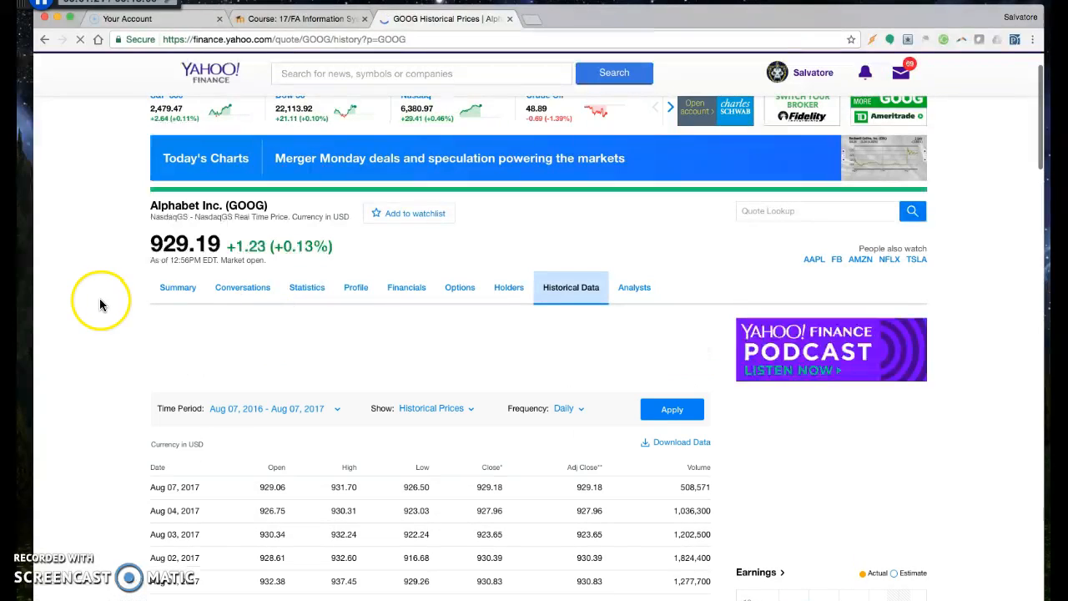
# - Set the start date of the historical data's time period to 1/1/2013
pyautogui.scroll(-2, 96, 305)
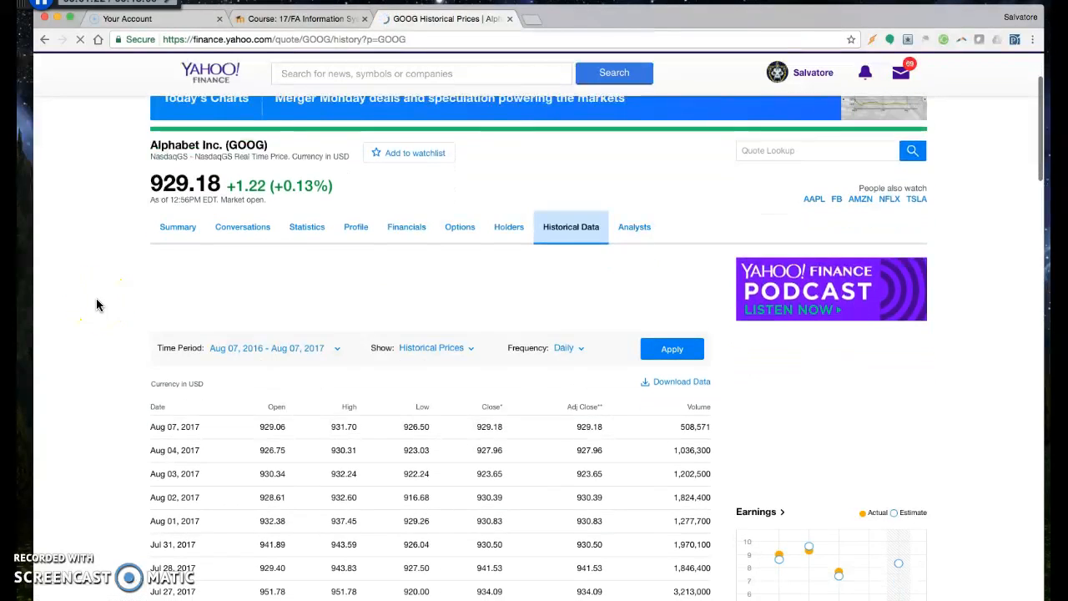
pyautogui.scroll(-1, 96, 304)
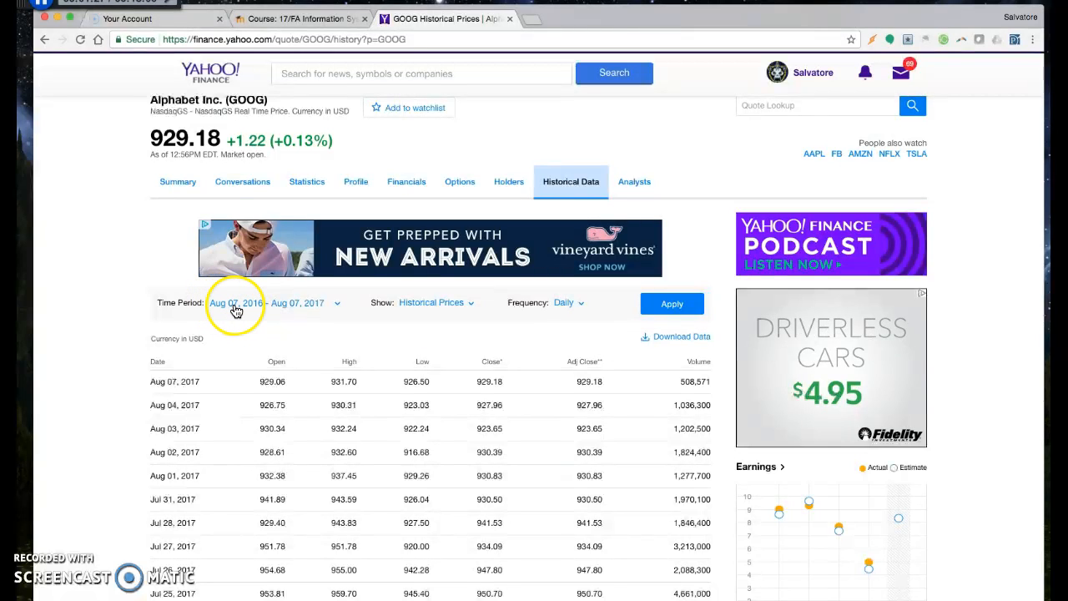
pyautogui.click(230, 309)
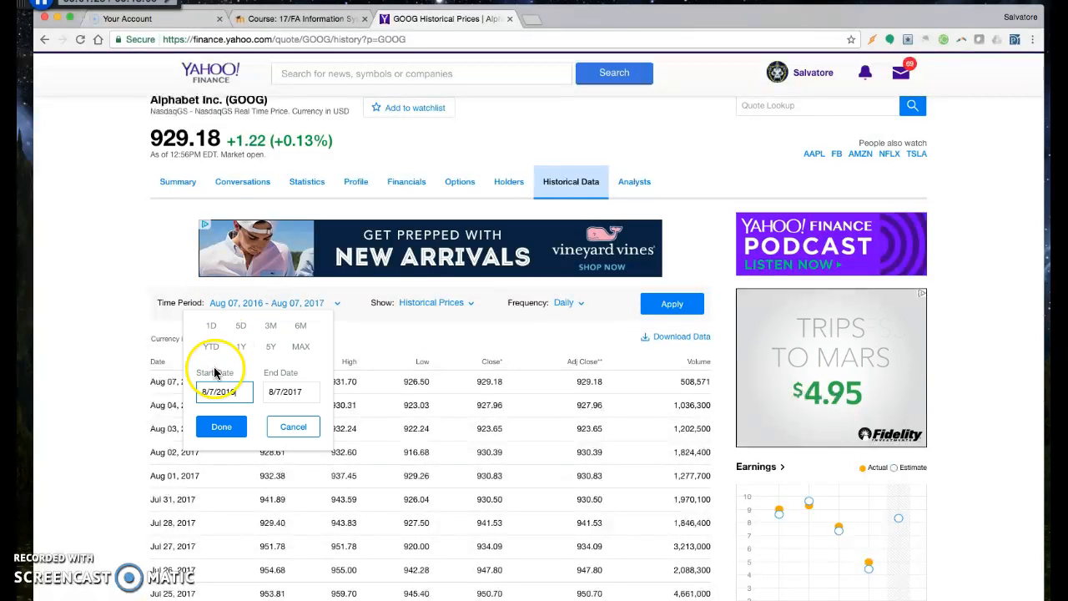
pyautogui.moveTo(207, 392)
pyautogui.mouseDown()
pyautogui.moveTo(193, 391)
pyautogui.moveTo(209, 390)
pyautogui.mouseUp()
pyautogui.write('1/20')
pyautogui.write('1')
pyautogui.write('3')
# - Set the end date of the time period to 12/31/2016 and apply the new date range to the price table
pyautogui.click(274, 392)
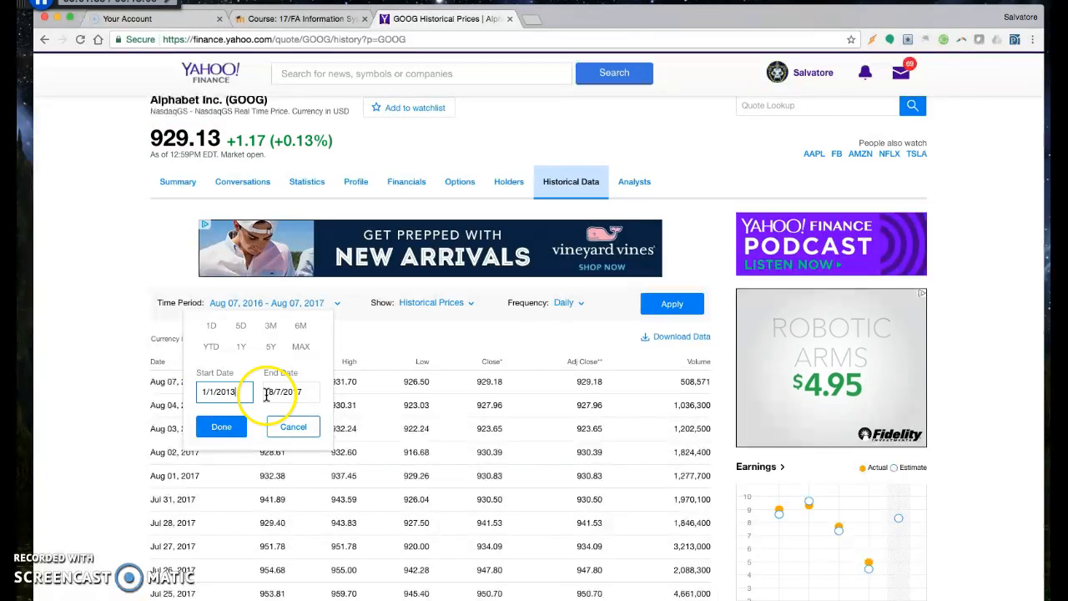
pyautogui.write('12')
pyautogui.doubleClick(283, 394)
pyautogui.write('31')
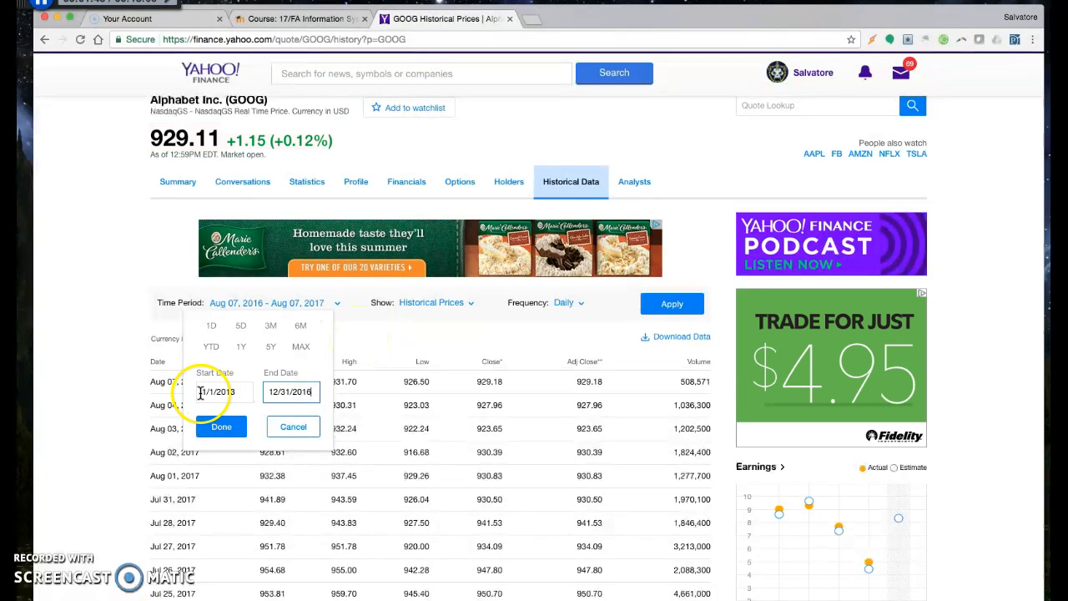
pyautogui.click(231, 431)
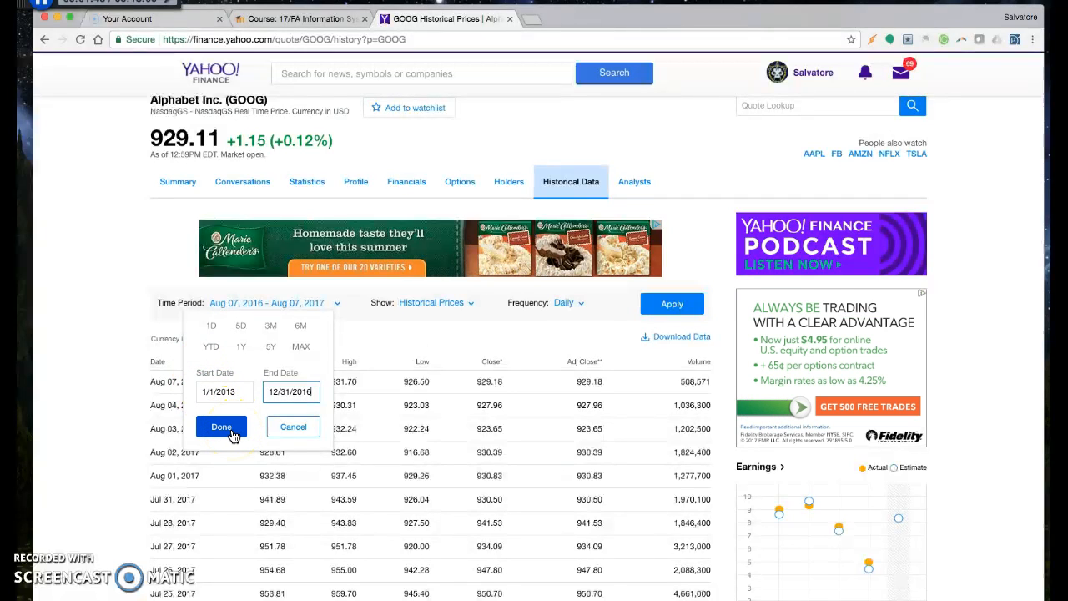
pyautogui.click(233, 435)
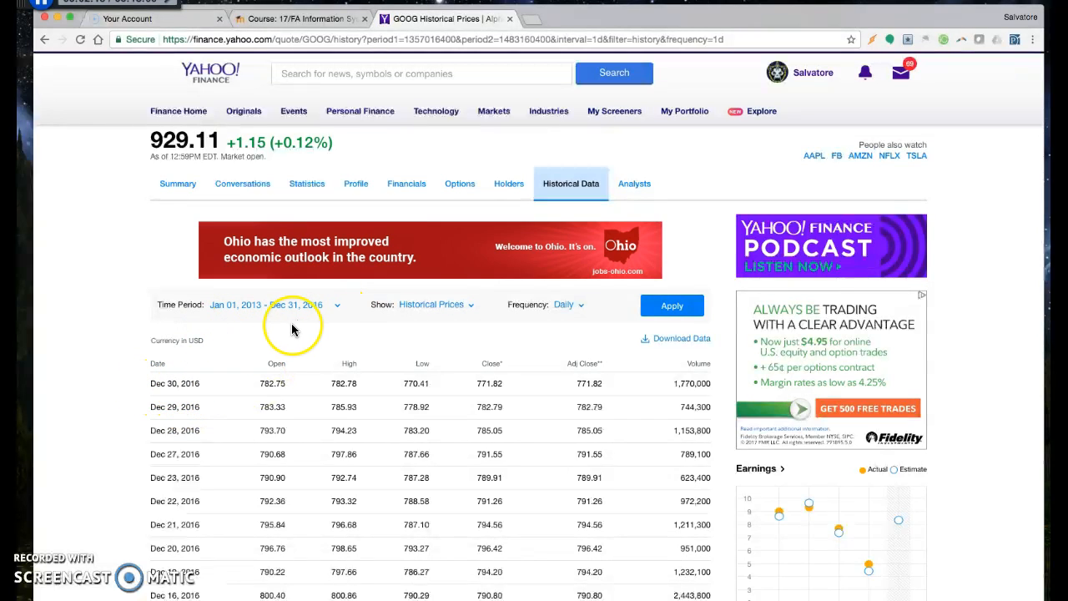
# - Download the GOOG historical prices and save them in Downloads as the comma-separated values file GOOG (3)
pyautogui.scroll(1, 194, 367)
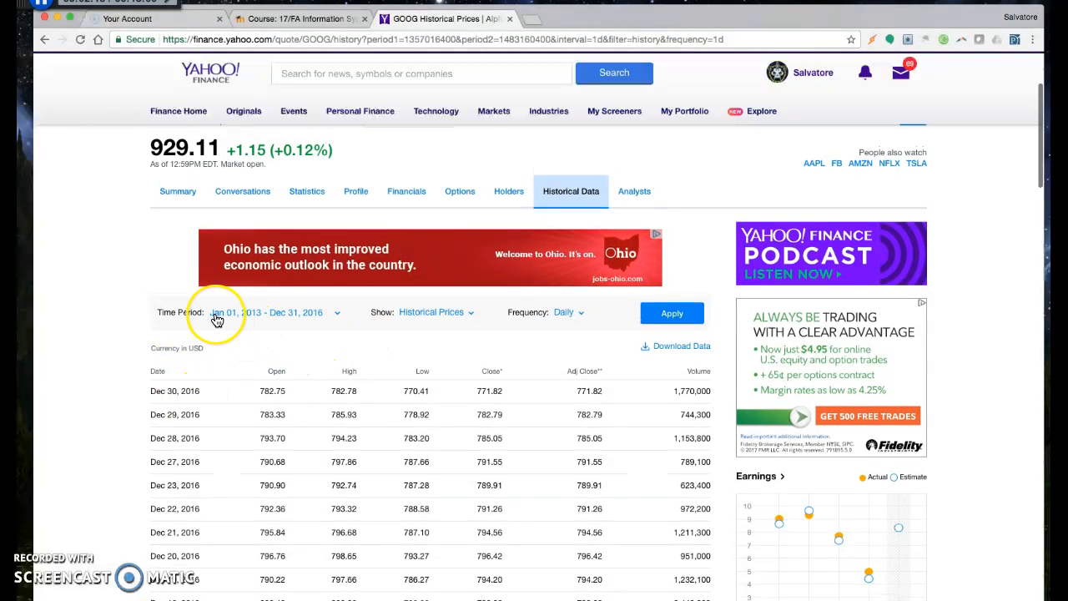
pyautogui.scroll(3, 200, 288)
pyautogui.scroll(-5, 191, 276)
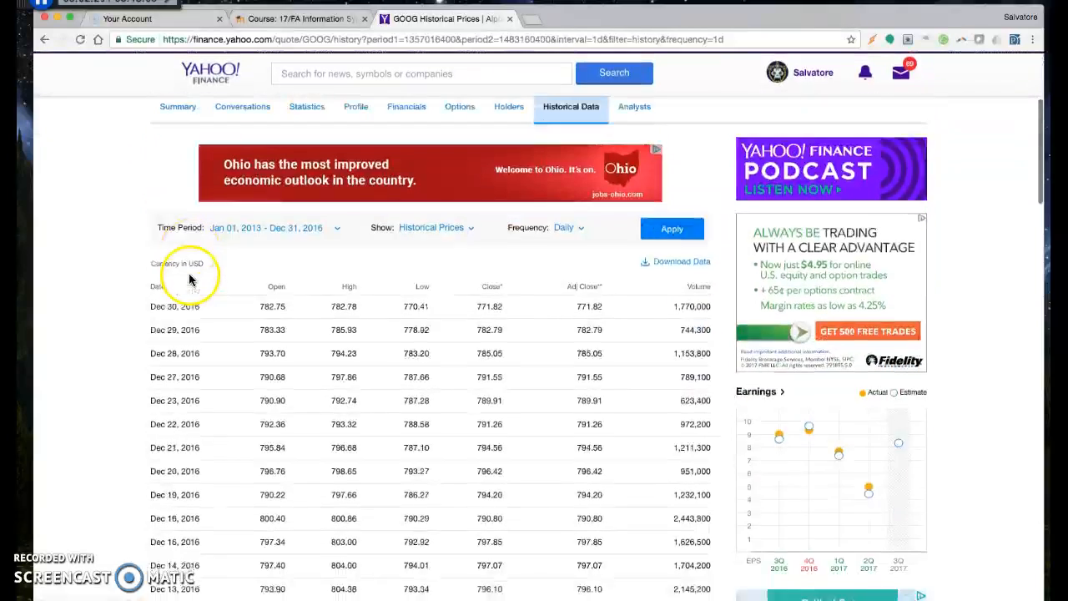
pyautogui.scroll(1, 205, 267)
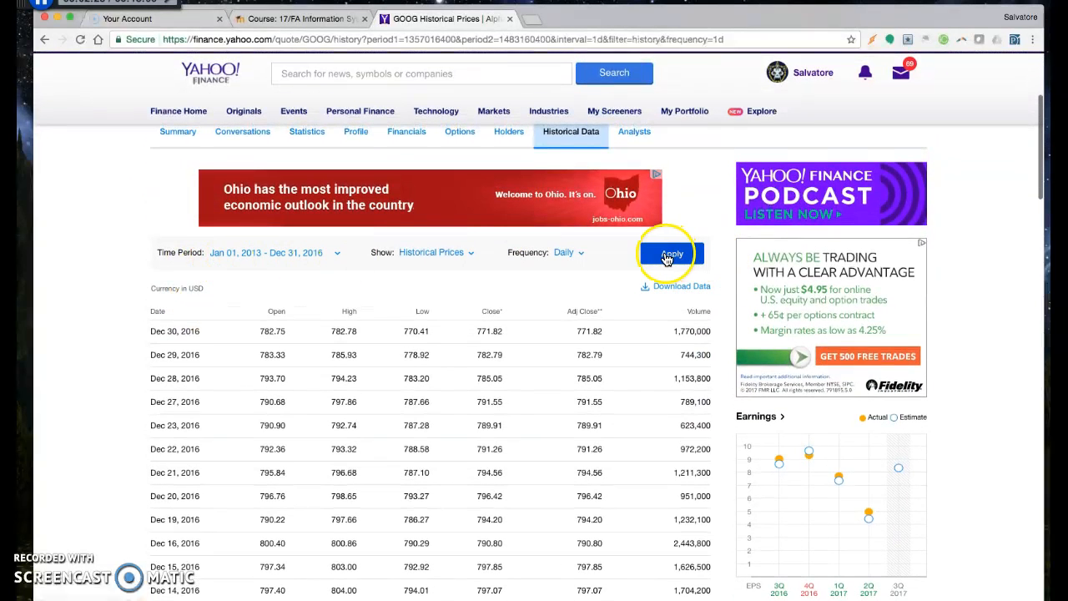
pyautogui.click(672, 286)
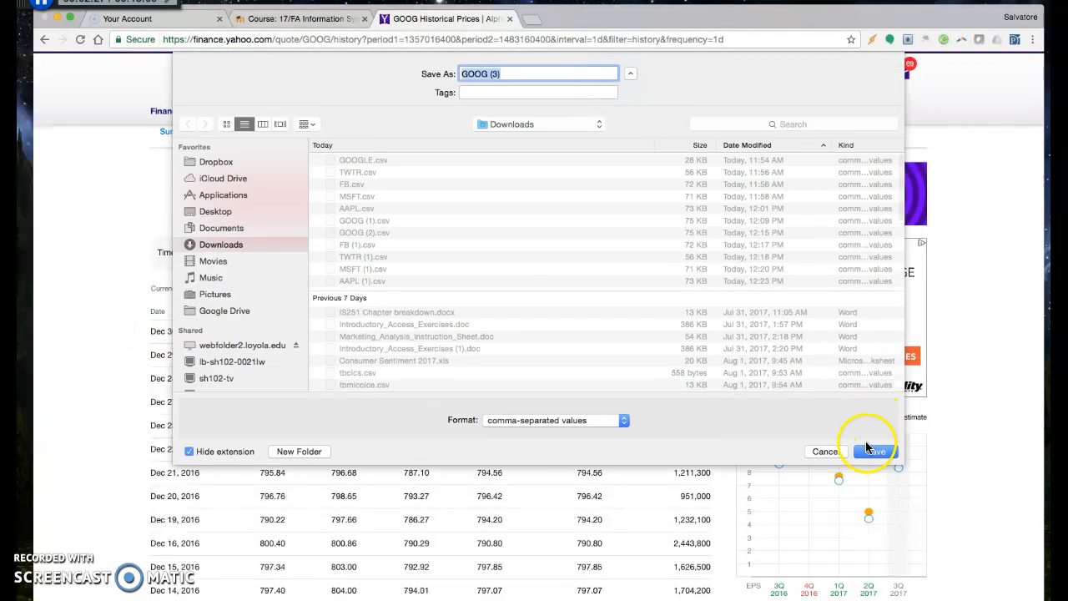
pyautogui.click(872, 451)
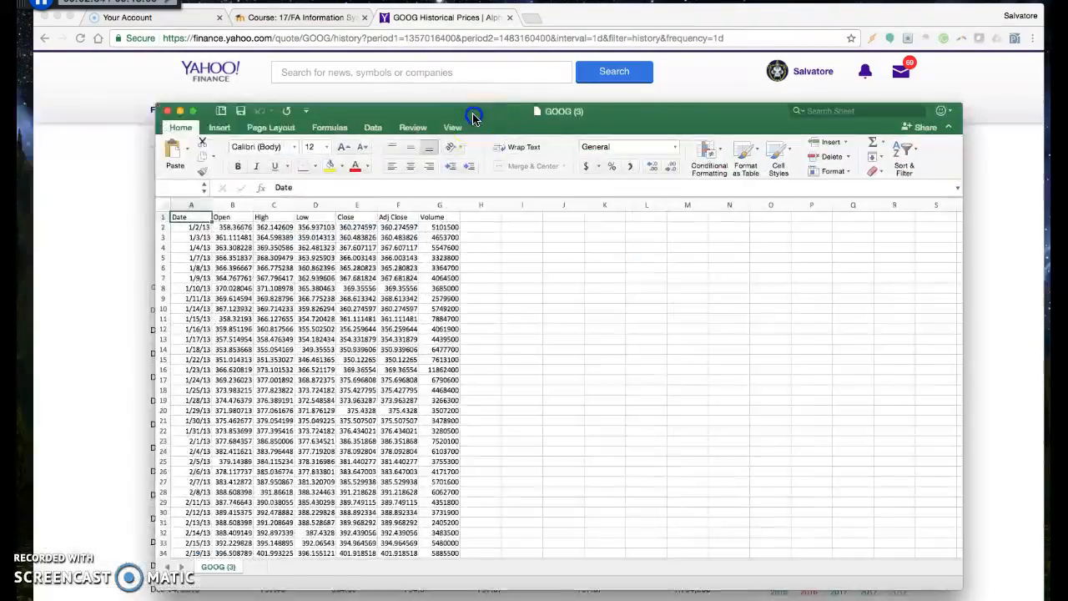
# - Reposition and enlarge the Excel window showing the downloaded GOOG (3) file
pyautogui.moveTo(475, 116); pyautogui.dragTo(361, 52)
pyautogui.moveTo(934, 549); pyautogui.dragTo(964, 568)
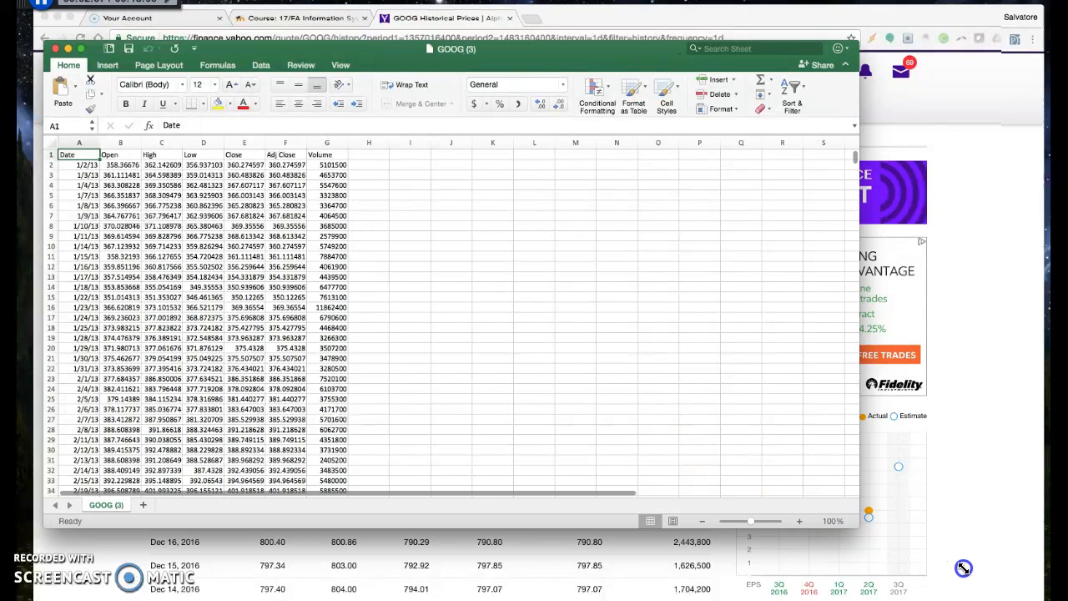
pyautogui.click(154, 218)
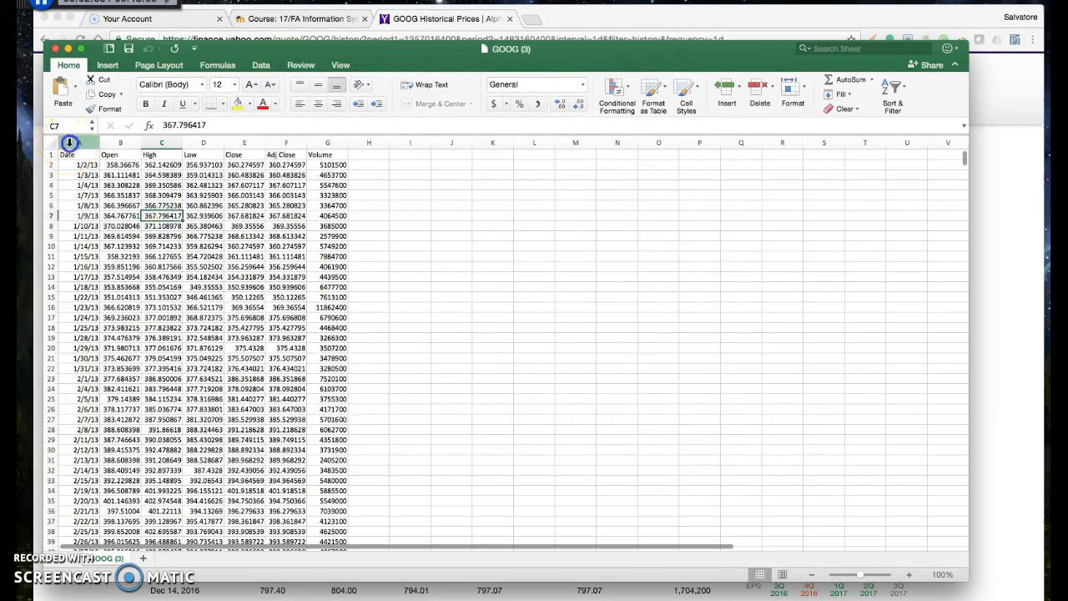
# - Examine the sheet's Date, Open, High, Low, Close, Adj Close and Volume columns one by one
pyautogui.moveTo(70, 142); pyautogui.dragTo(135, 143)
pyautogui.click(121, 143)
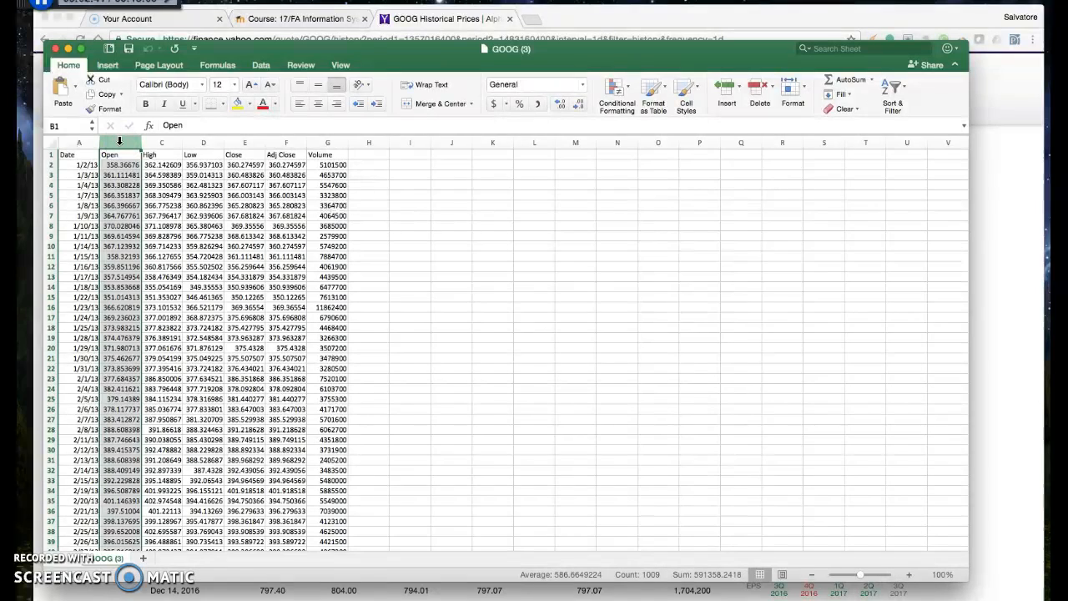
pyautogui.click(161, 142)
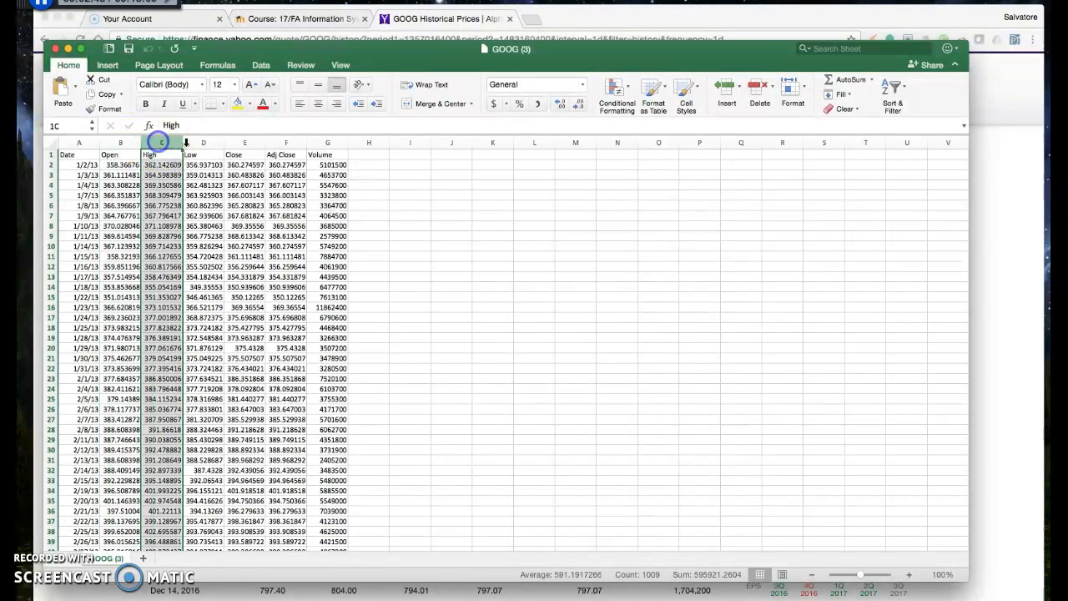
pyautogui.click(195, 143)
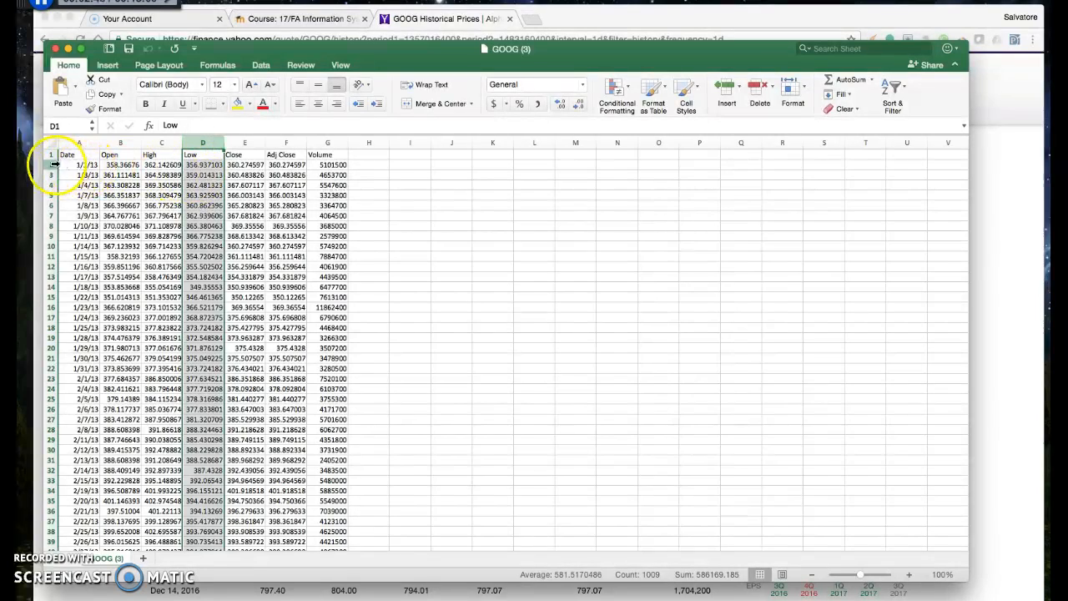
pyautogui.click(244, 143)
pyautogui.click(287, 142)
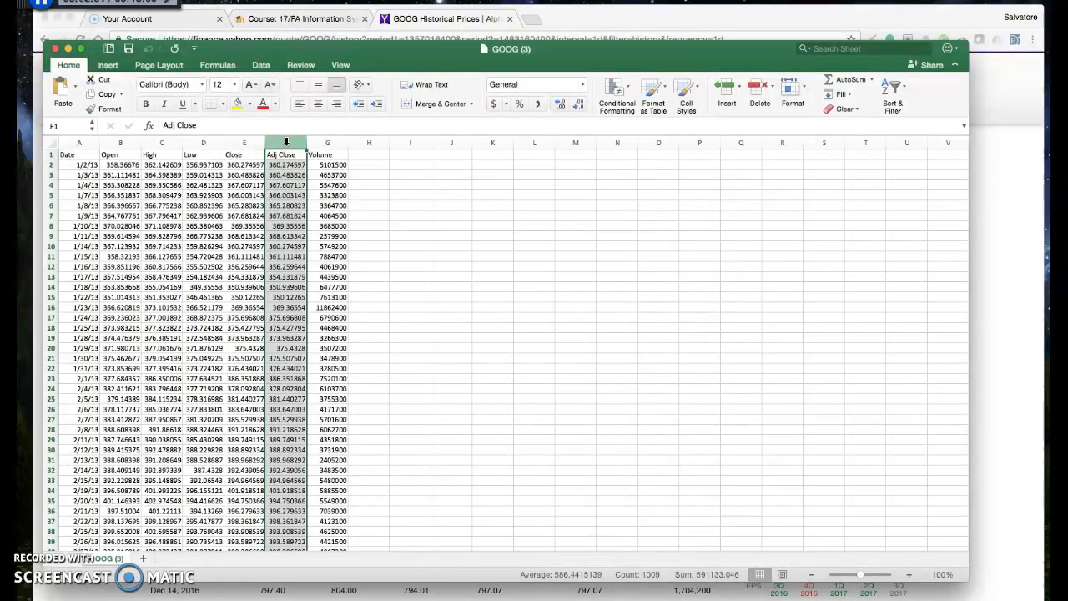
pyautogui.click(327, 143)
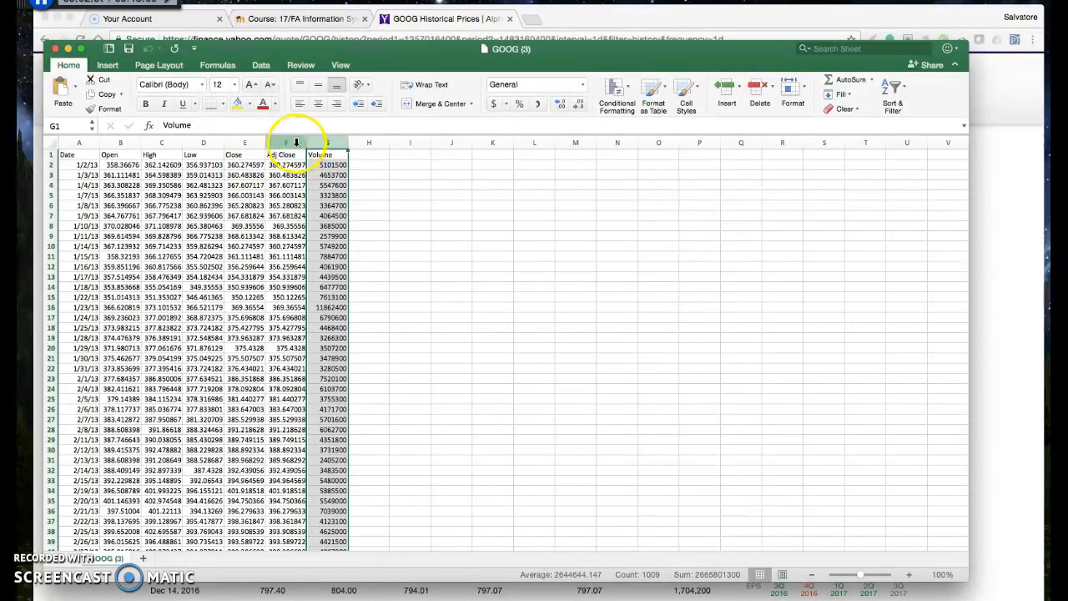
pyautogui.click(289, 142)
pyautogui.click(200, 142)
# - Delete the Open, High and Low columns from the GOOG sheet
pyautogui.moveTo(123, 143); pyautogui.dragTo(204, 144)
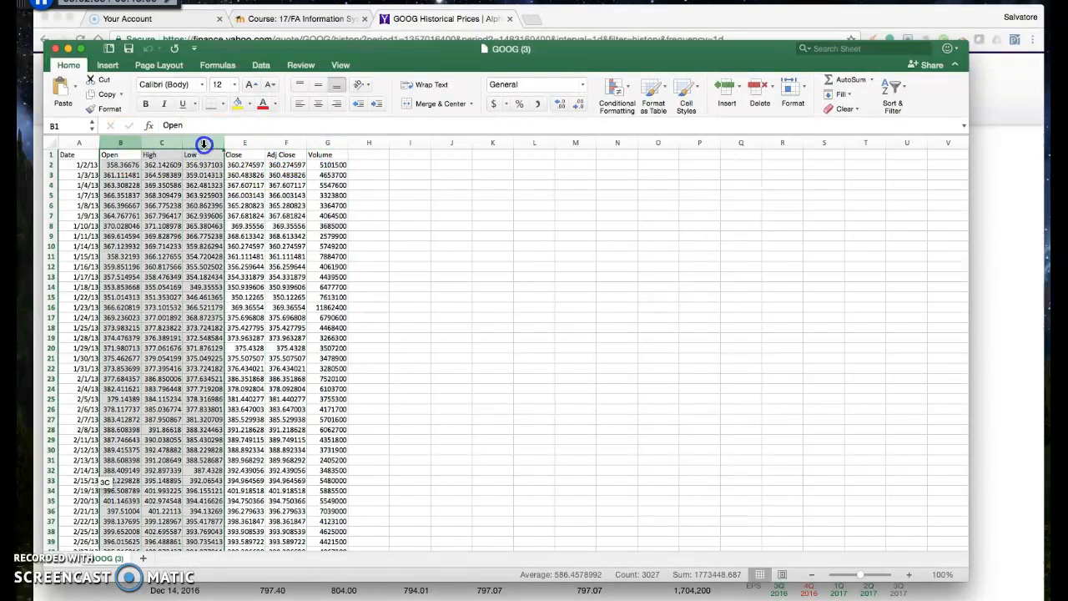
pyautogui.rightClick(121, 156)
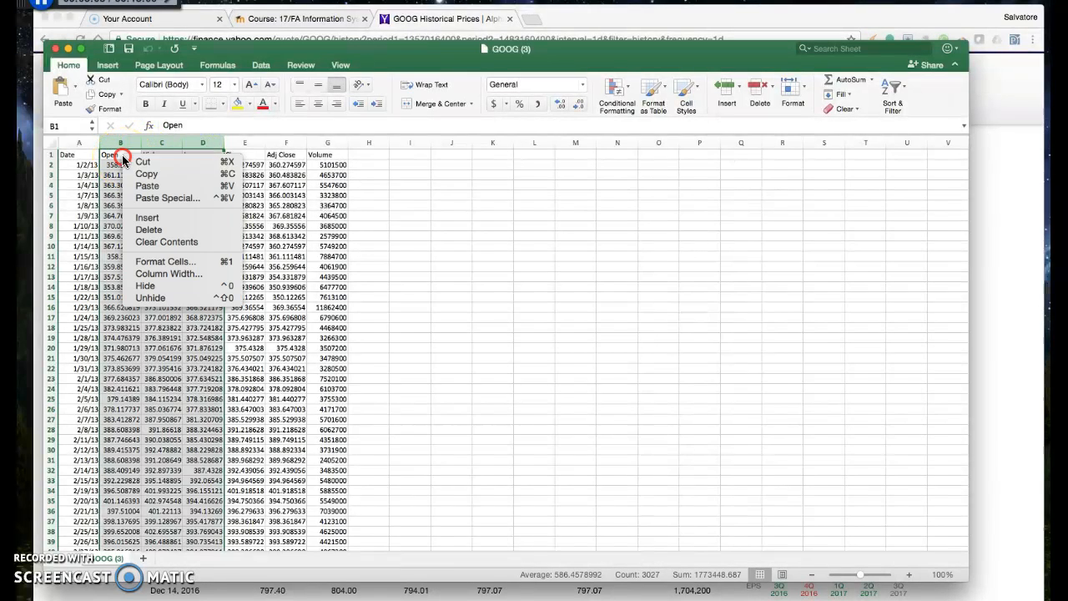
pyautogui.click(219, 231)
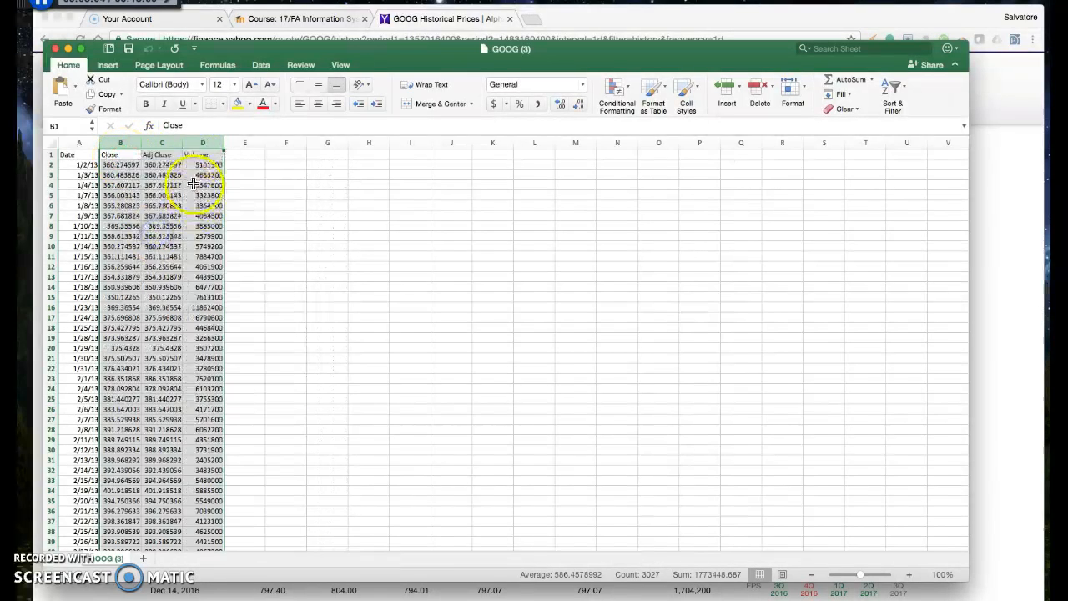
# - Delete the Adj Close column from the GOOG sheet
pyautogui.click(158, 143)
pyautogui.rightClick(157, 142)
pyautogui.click(186, 217)
pyautogui.click(276, 202)
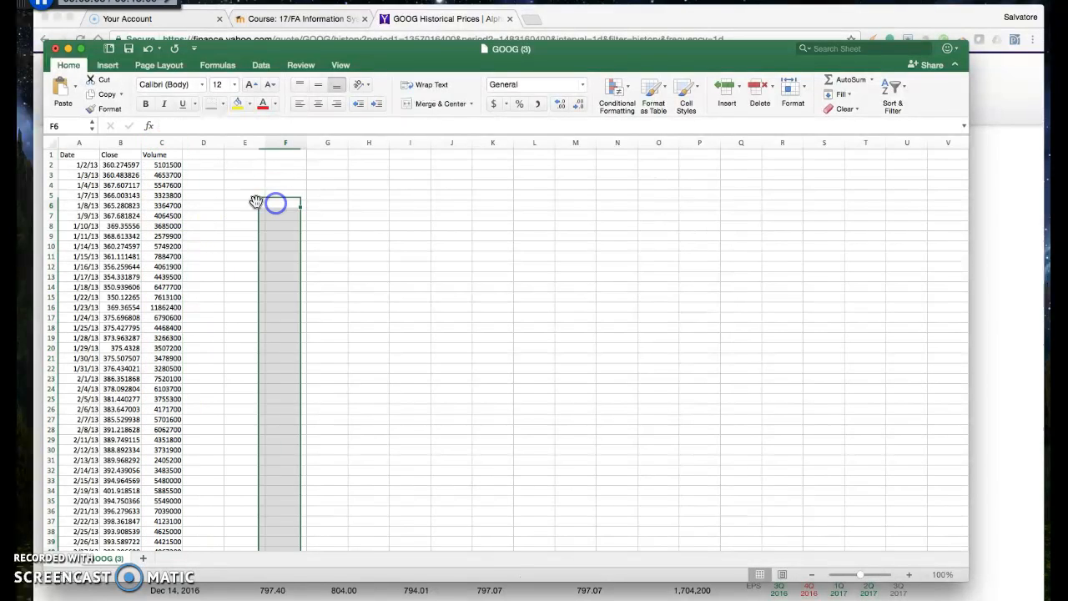
pyautogui.click(72, 155)
pyautogui.click(115, 155)
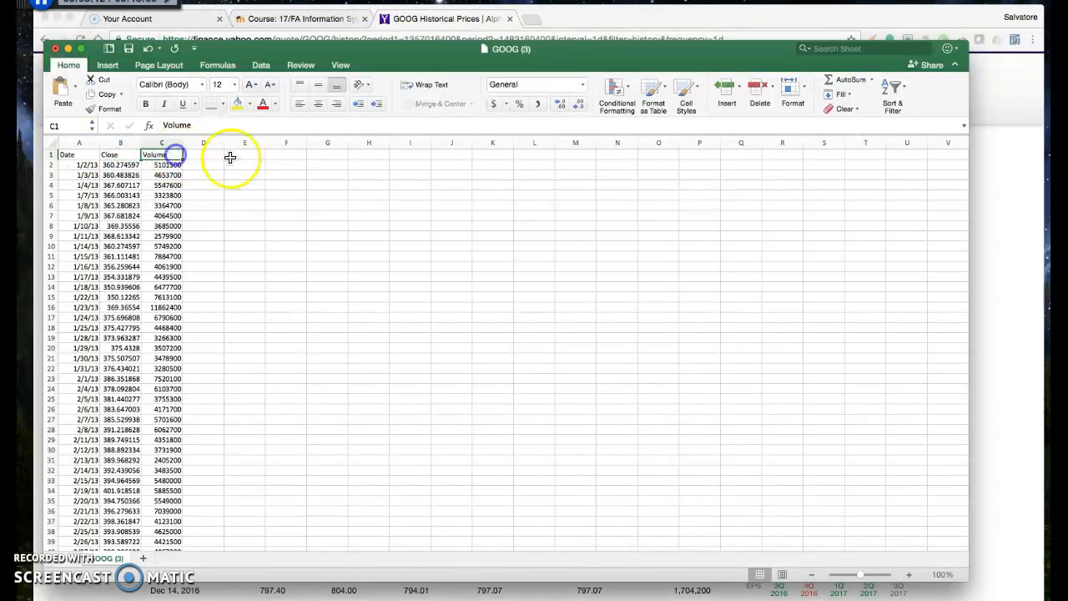
pyautogui.moveTo(83, 143); pyautogui.dragTo(152, 142)
pyautogui.click(268, 156)
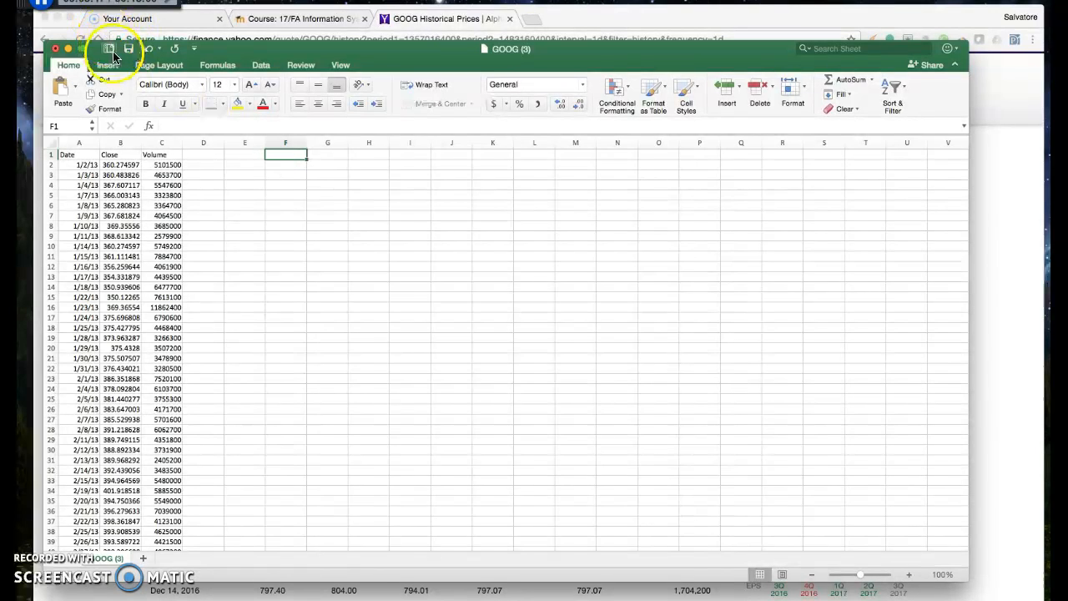
# - Save the trimmed GOOG sheet as Dss Project Google in the Downloads folder, in Comma Separated Values format
pyautogui.click(92, 2)
pyautogui.moveTo(67, 2)
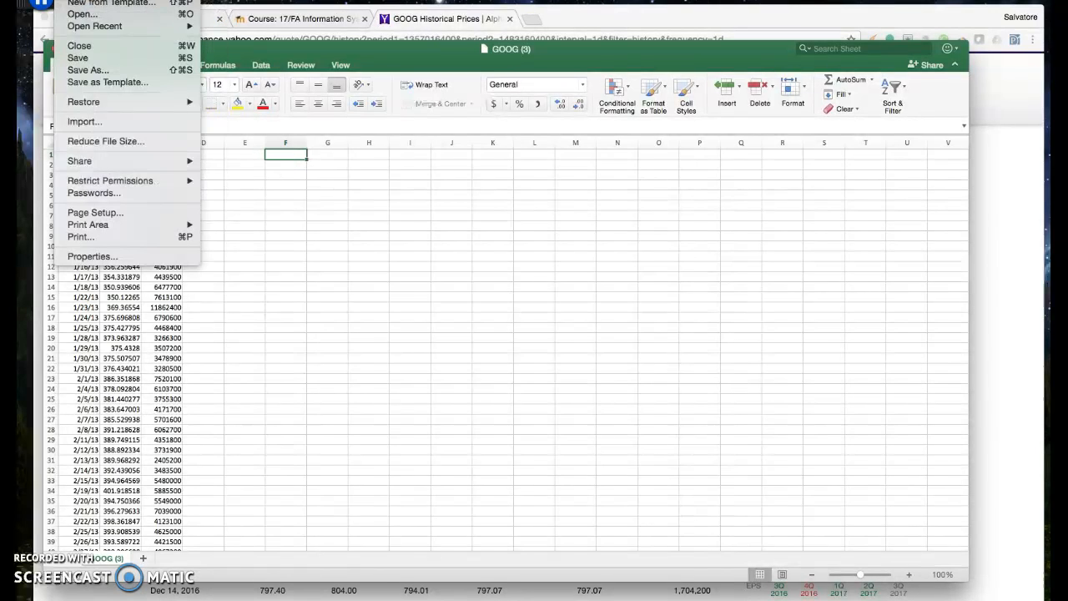
pyautogui.click(81, 71)
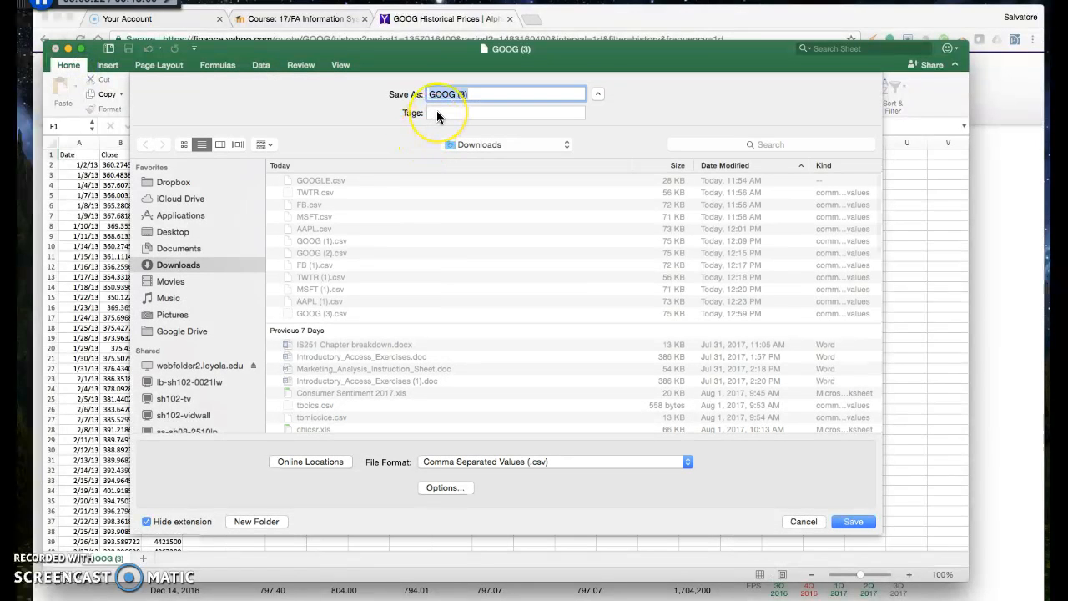
pyautogui.write('Dss Project Google')
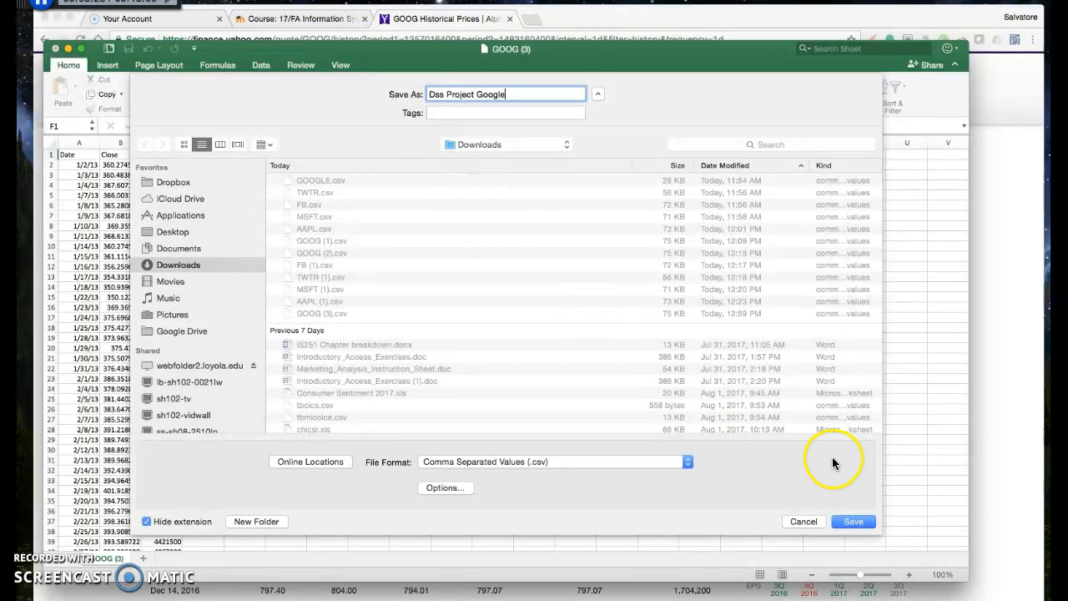
pyautogui.click(853, 522)
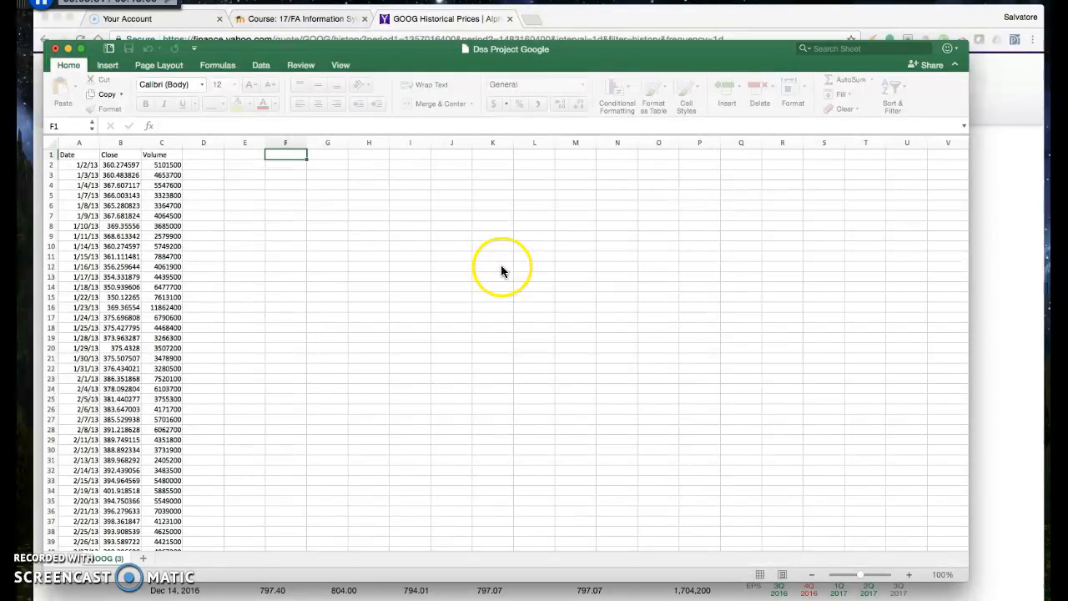
pyautogui.click(232, 216)
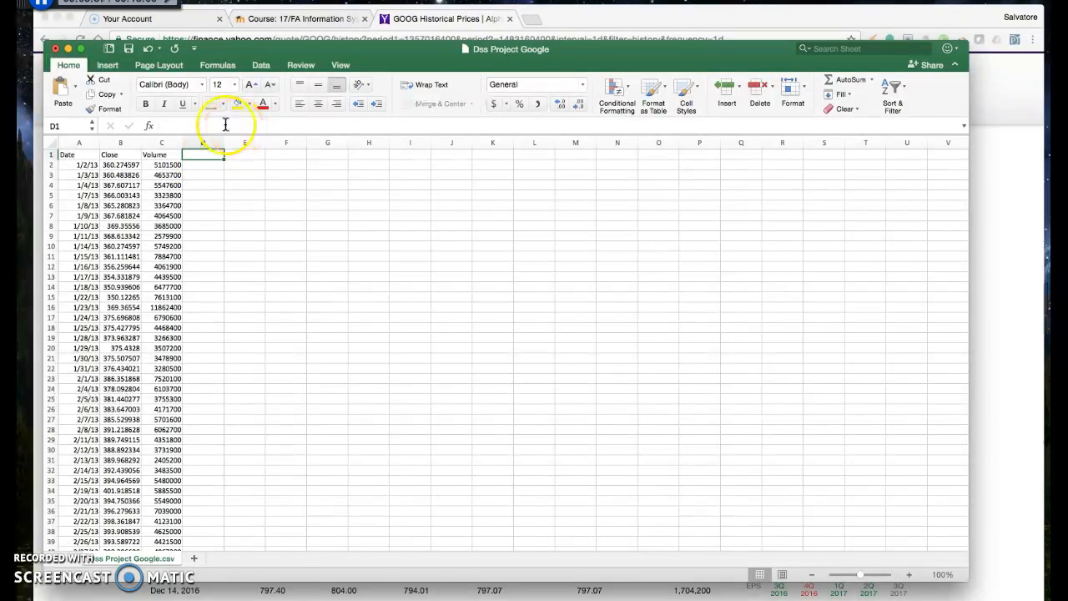
# - Switch to Yahoo Finance in the browser, search for Facebook and open the historical data of the NASDAQ-listed FB stock
pyautogui.click(471, 25)
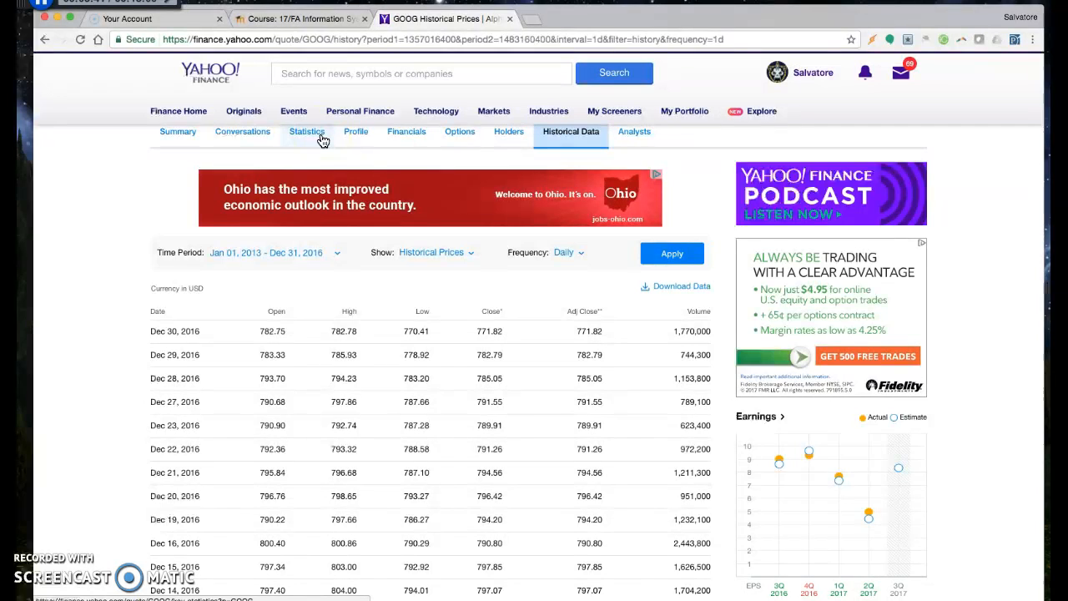
pyautogui.scroll(3, 172, 234)
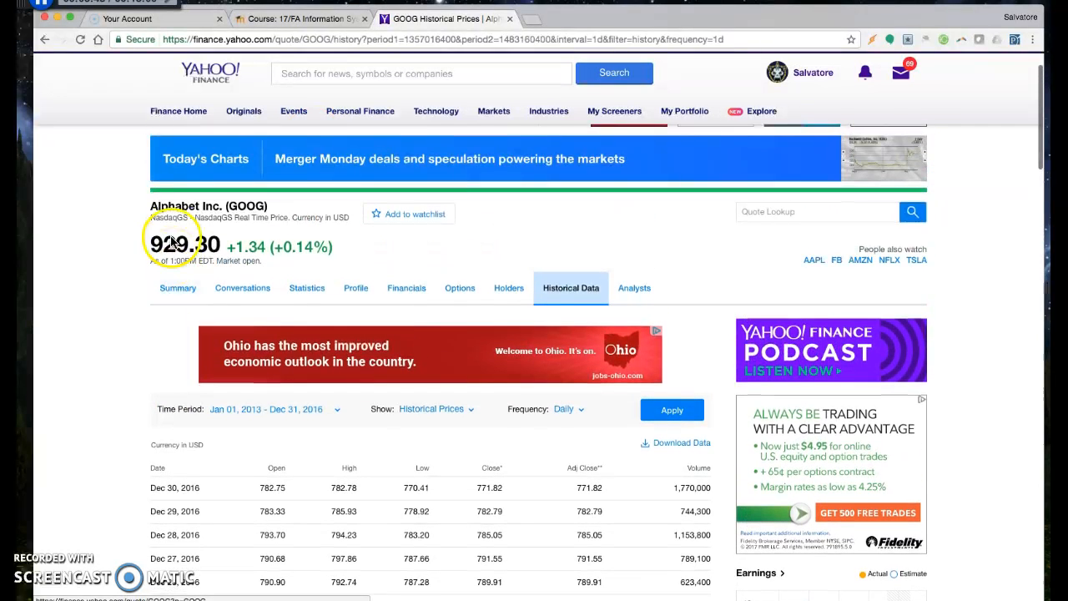
pyautogui.scroll(1, 367, 231)
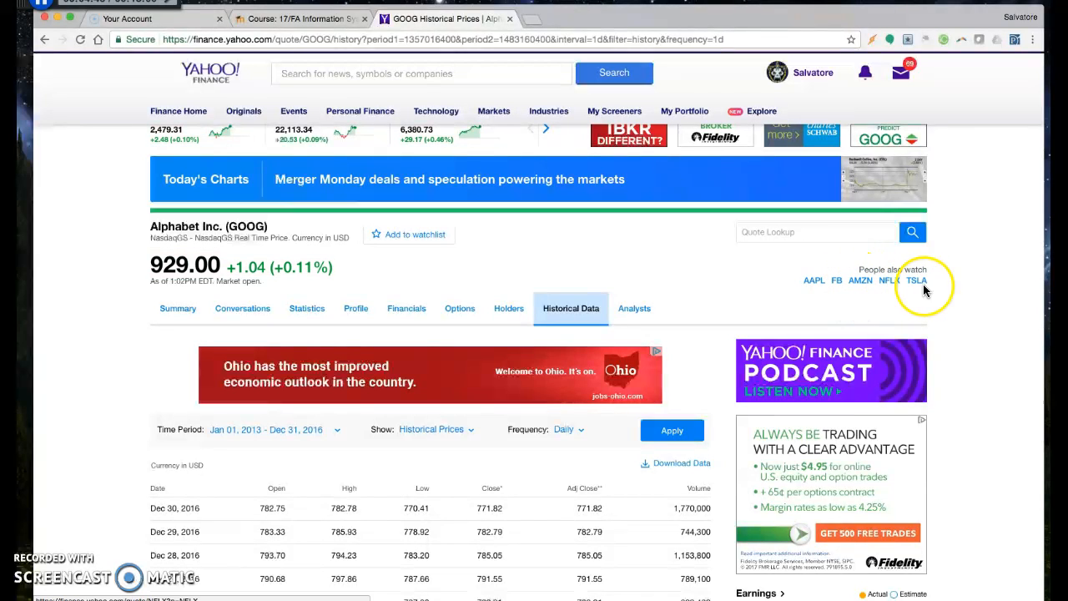
pyautogui.click(335, 75)
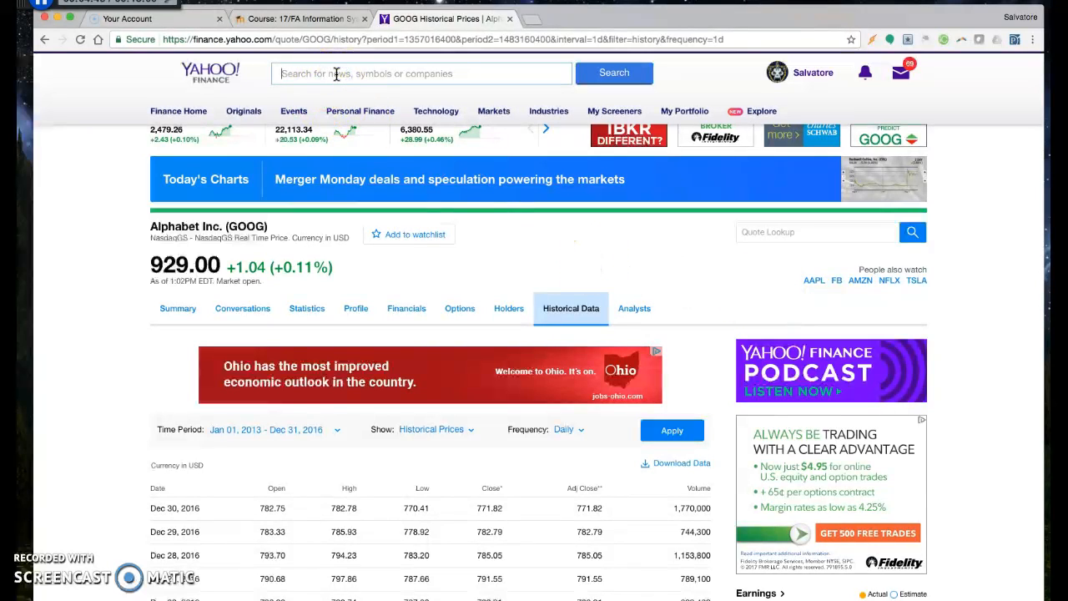
pyautogui.write('Fab')
pyautogui.write('ce')
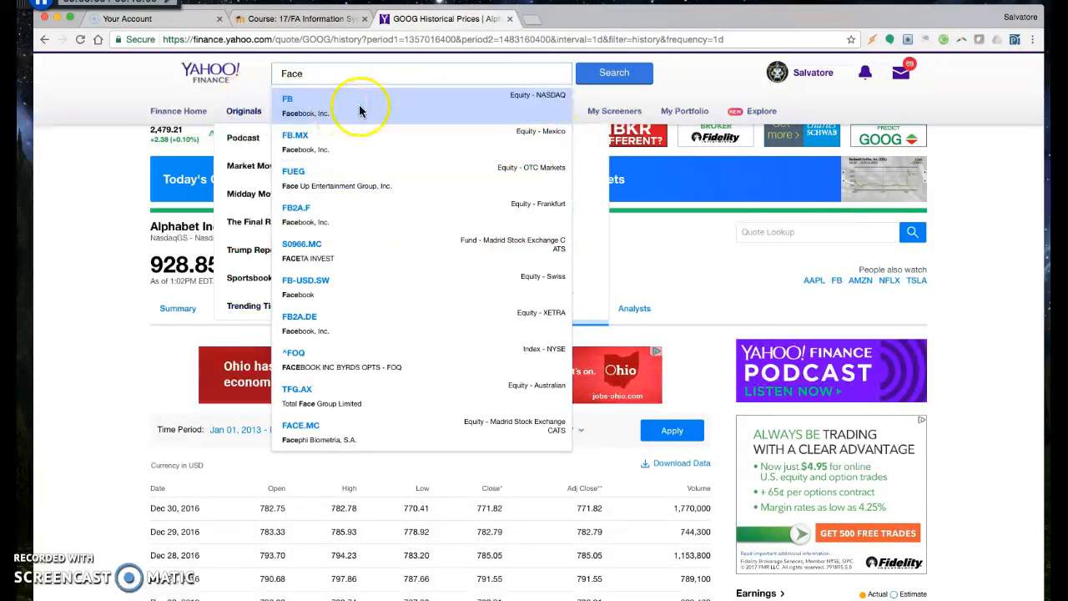
pyautogui.click(525, 107)
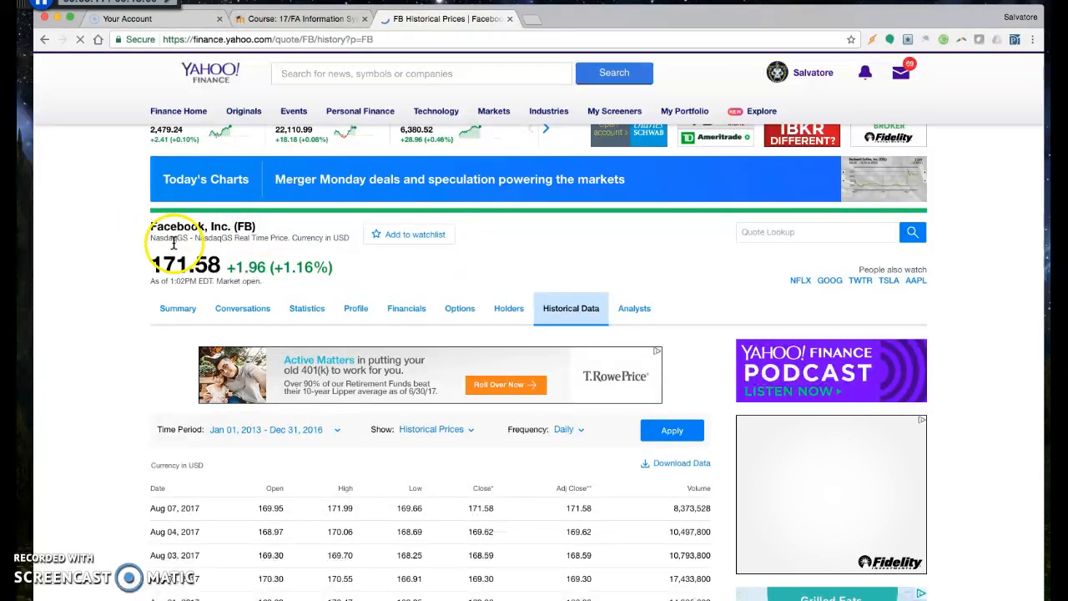
# - Apply the Jan 01, 2013 - Dec 31, 2016 daily range to Facebook and download its prices as comma-separated values to Downloads
pyautogui.scroll(-3, 135, 280)
pyautogui.scroll(-1, 135, 287)
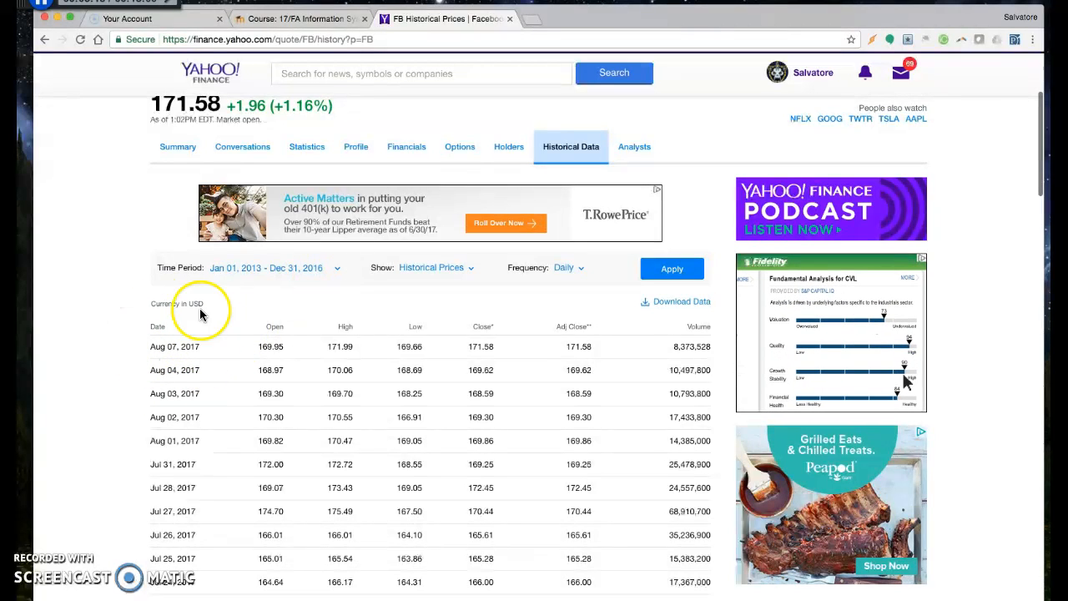
pyautogui.click(672, 268)
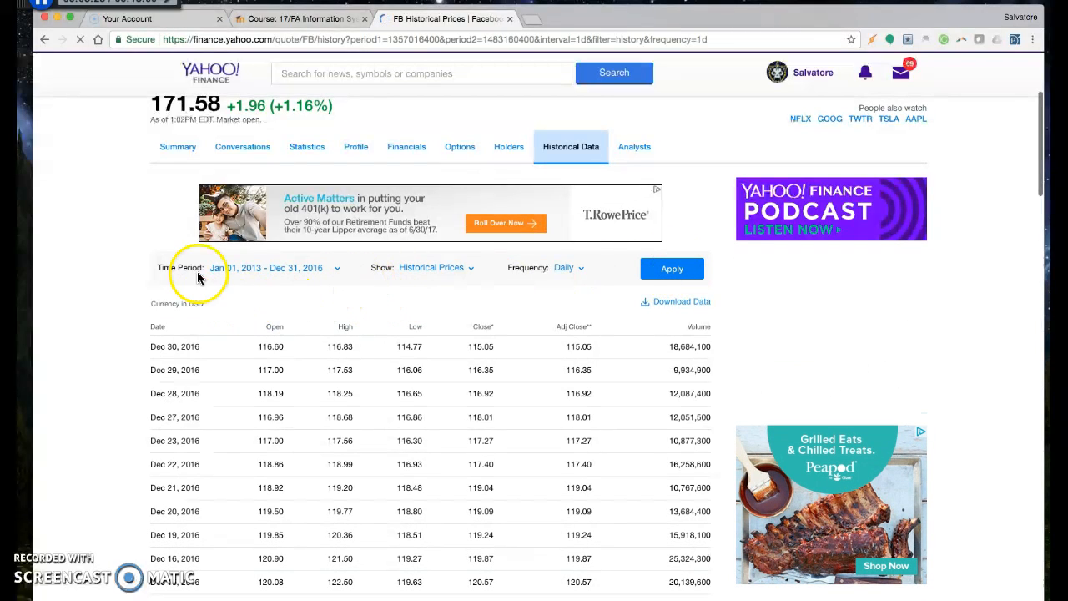
pyautogui.click(684, 301)
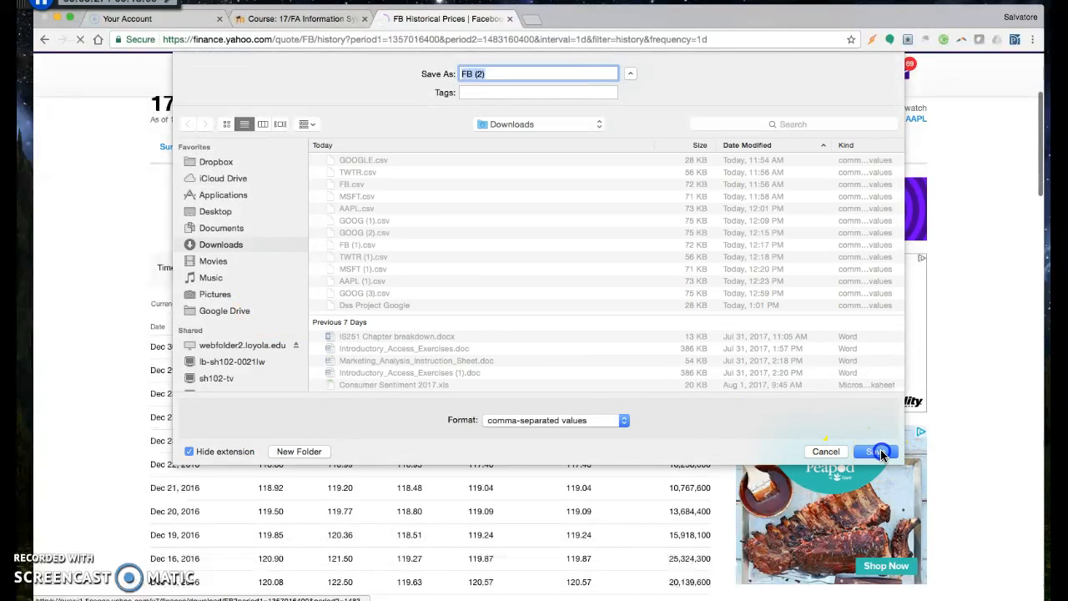
pyautogui.click(876, 452)
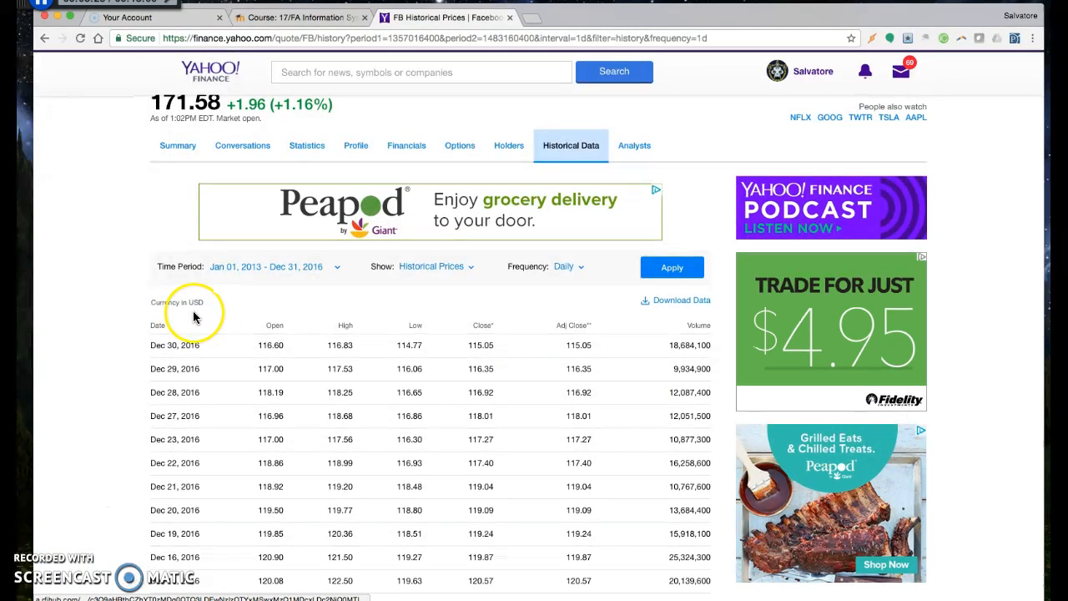
# - Search for Twitter and open the historical data of the NYSE-listed TWTR stock
pyautogui.scroll(3, 86, 281)
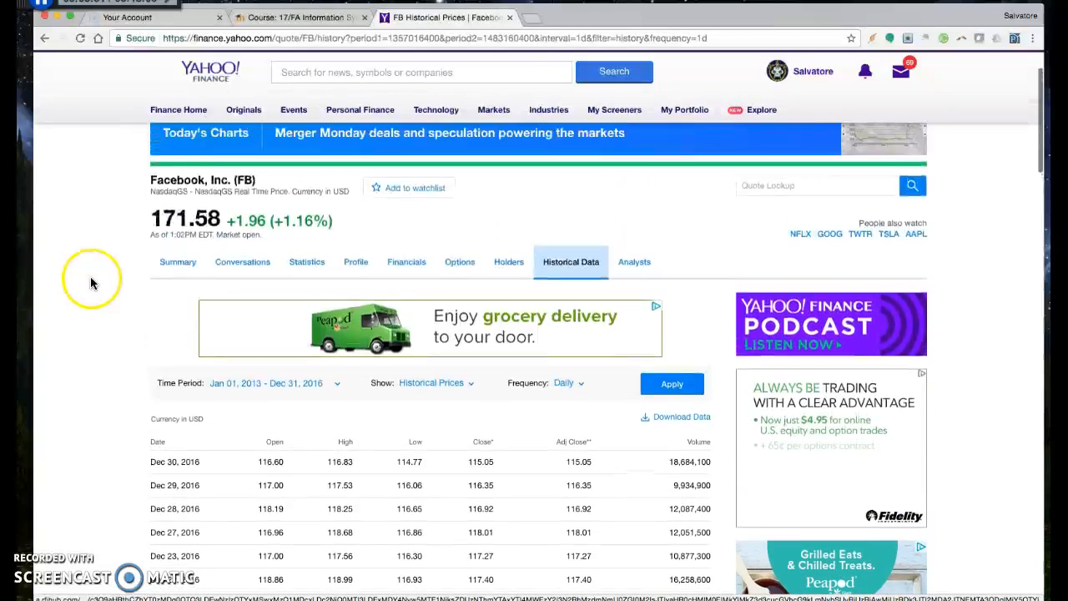
pyautogui.click(328, 75)
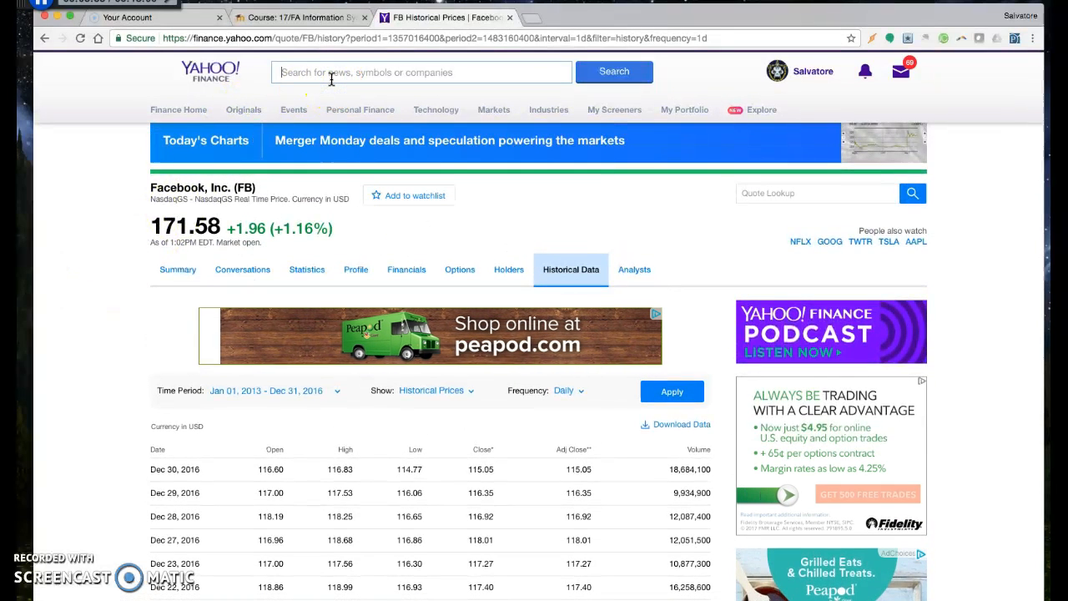
pyautogui.write('Twitter')
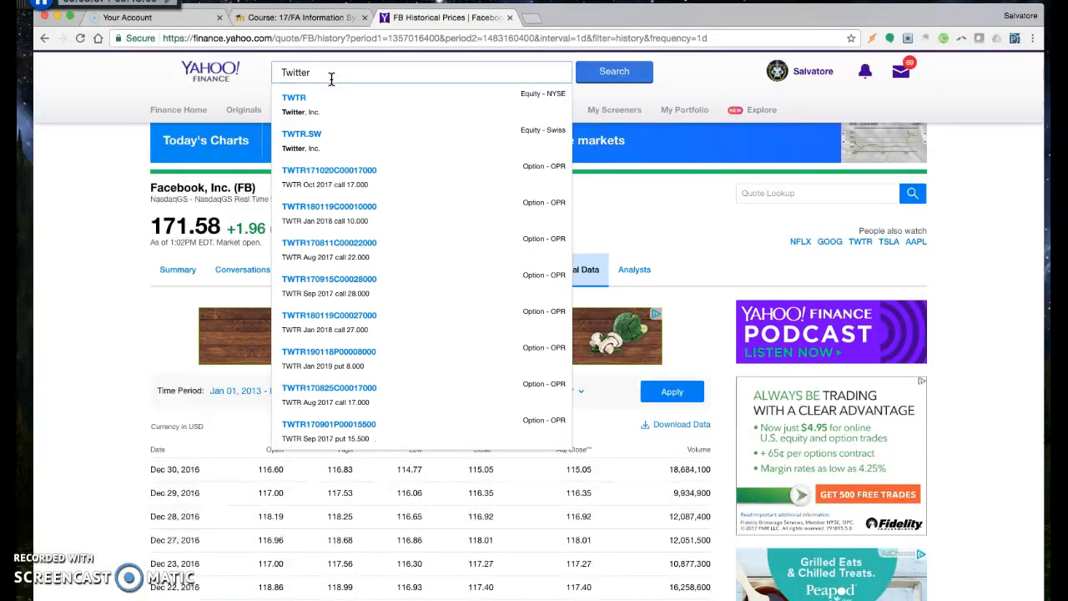
pyautogui.click(308, 106)
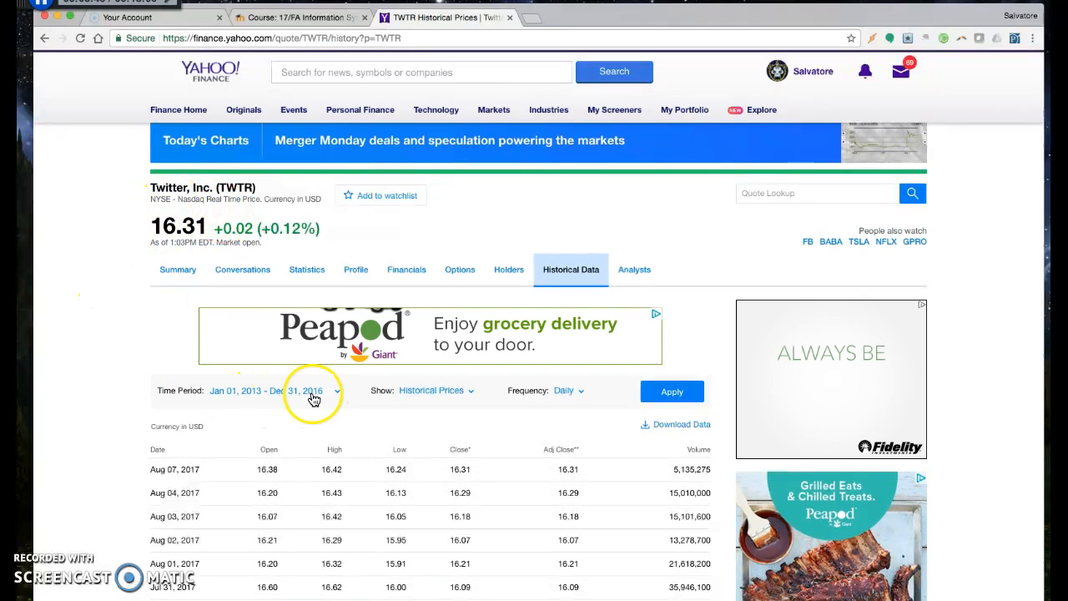
# - Apply the Jan 01, 2013 - Dec 31, 2016 daily range to Twitter and download its prices as comma-separated values
pyautogui.click(673, 391)
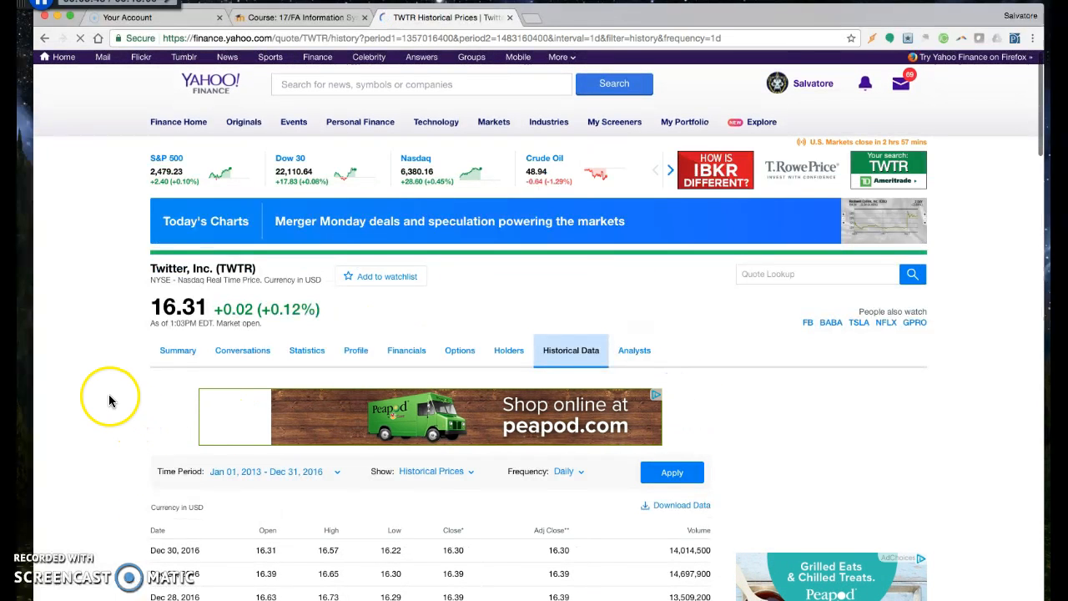
pyautogui.scroll(-1, 679, 488)
pyautogui.scroll(-2, 682, 486)
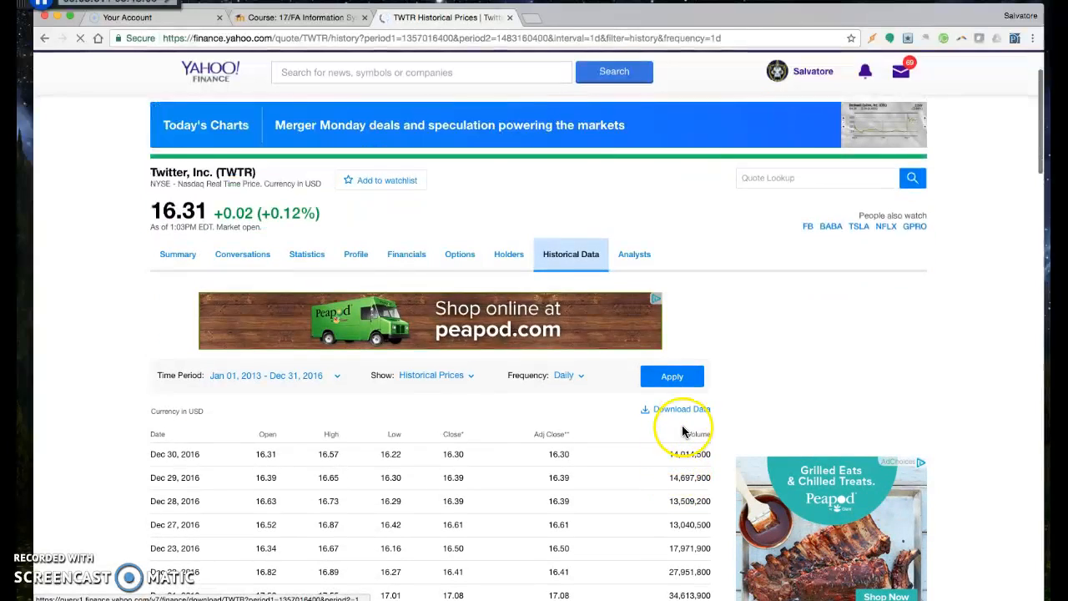
pyautogui.click(685, 415)
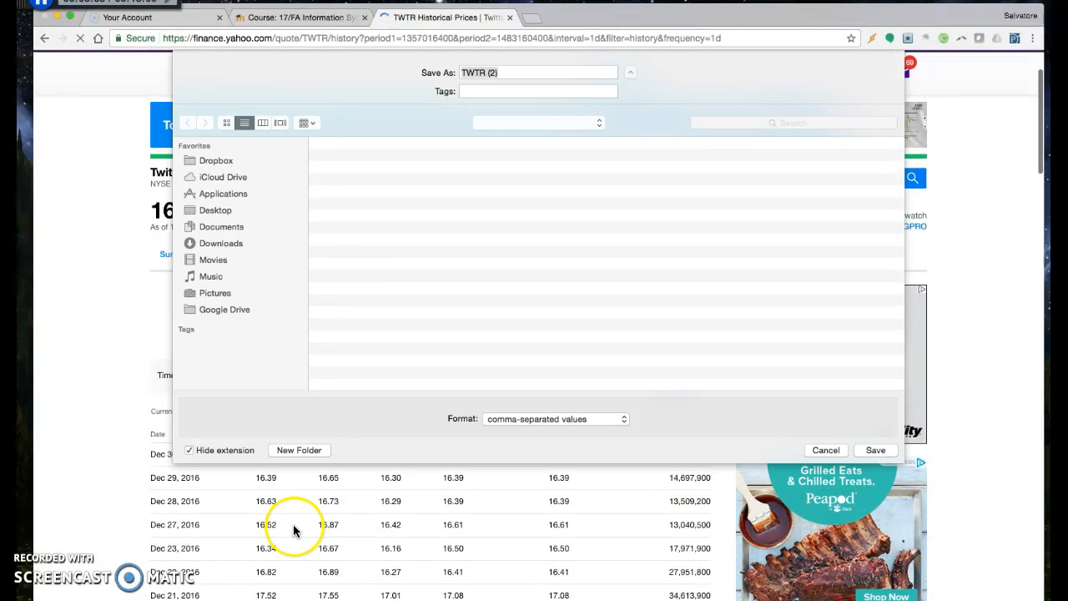
pyautogui.click(873, 450)
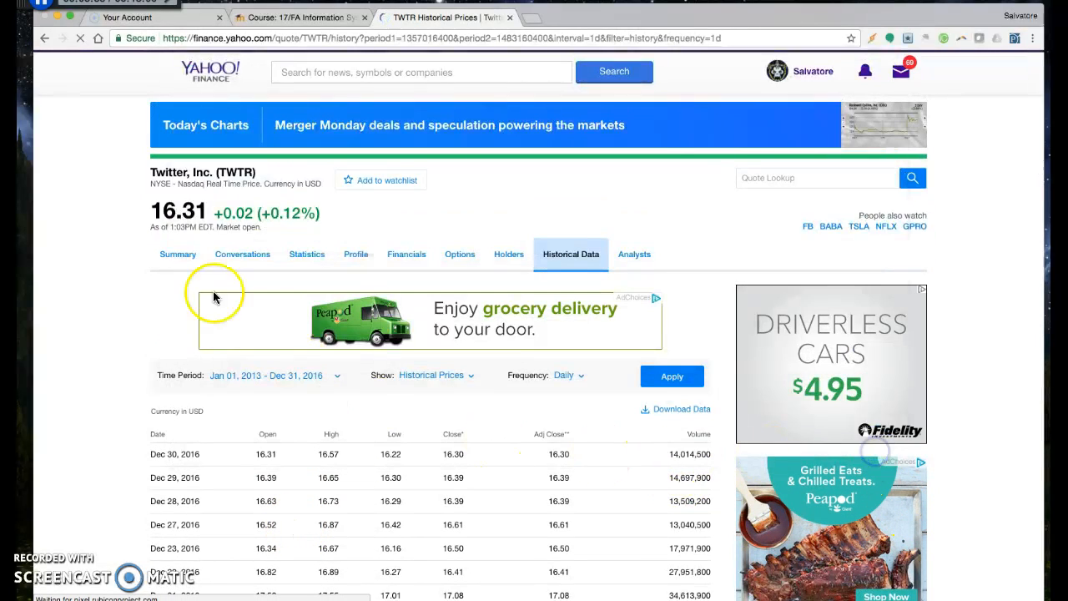
# - Search for "snap" and open the historical data of Snap Inc. (SNAP)
pyautogui.click(343, 72)
pyautogui.write('snap')
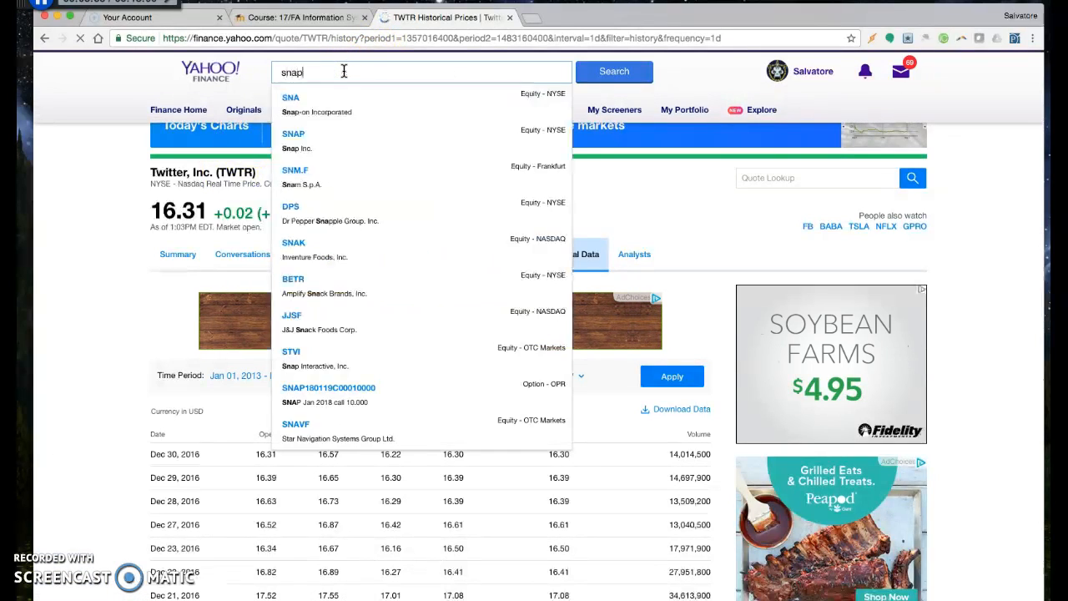
pyautogui.click(303, 102)
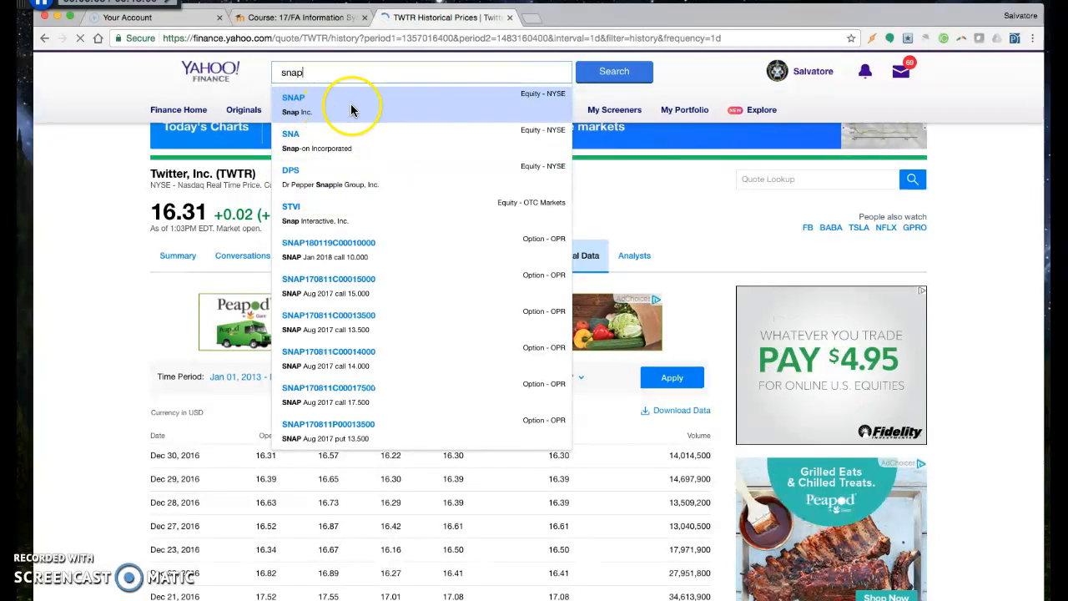
pyautogui.click(325, 107)
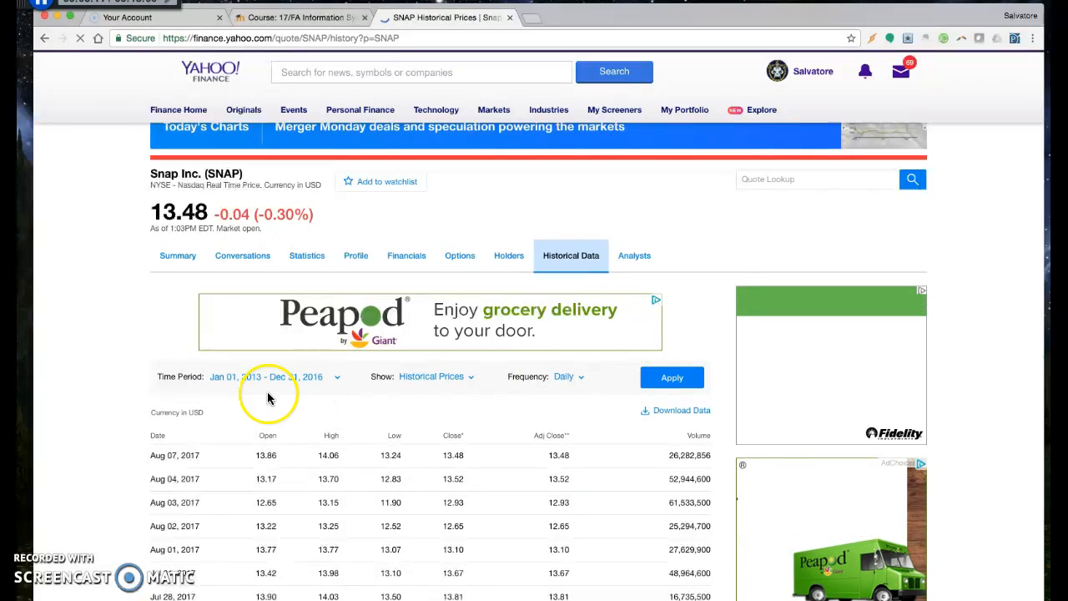
# - Try to apply the Jan 01, 2013 - Dec 31, 2016 range to Snap Inc. and check the dates in its price table
pyautogui.click(671, 380)
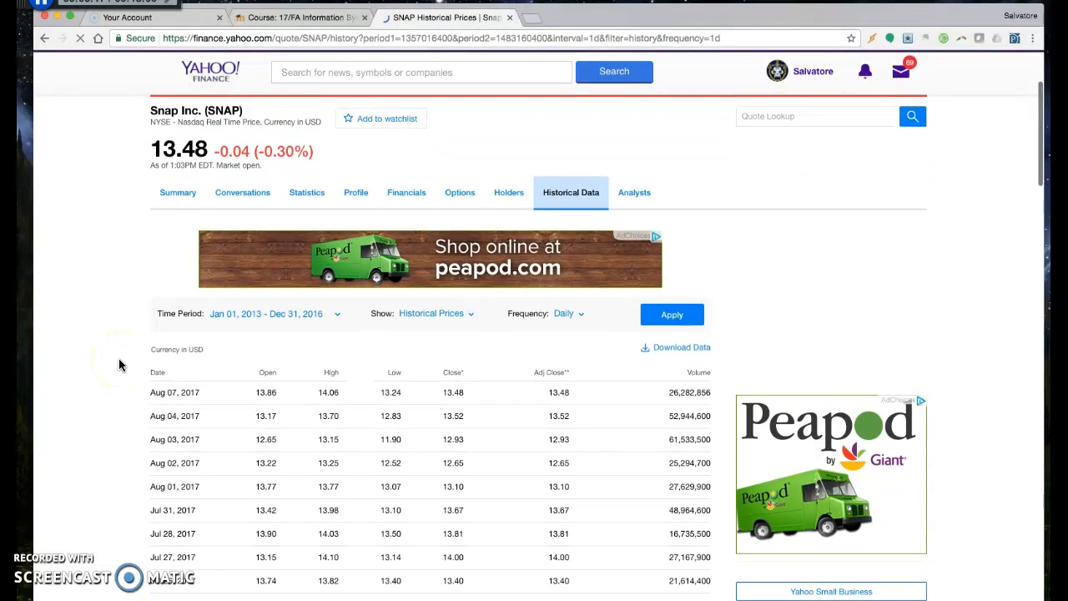
pyautogui.scroll(-1, 565, 364)
pyautogui.click(673, 281)
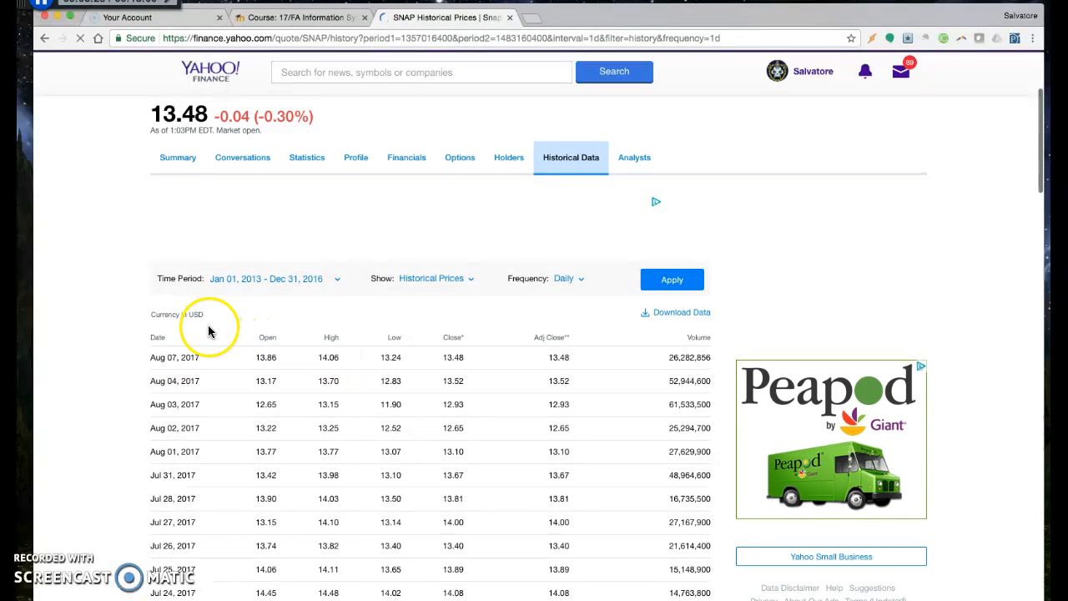
pyautogui.scroll(3, 111, 254)
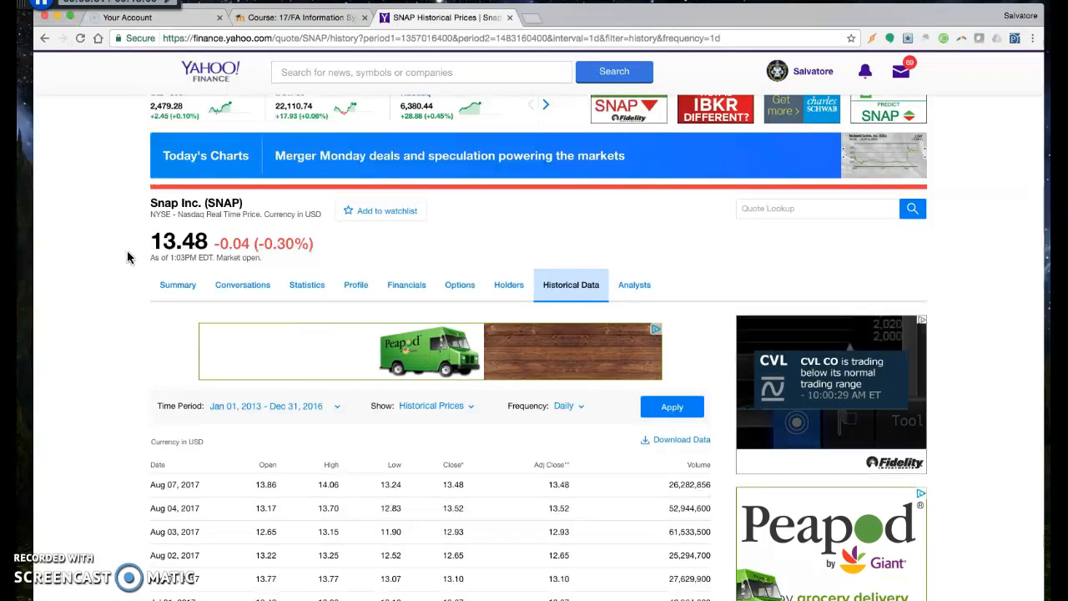
pyautogui.scroll(-5, 127, 254)
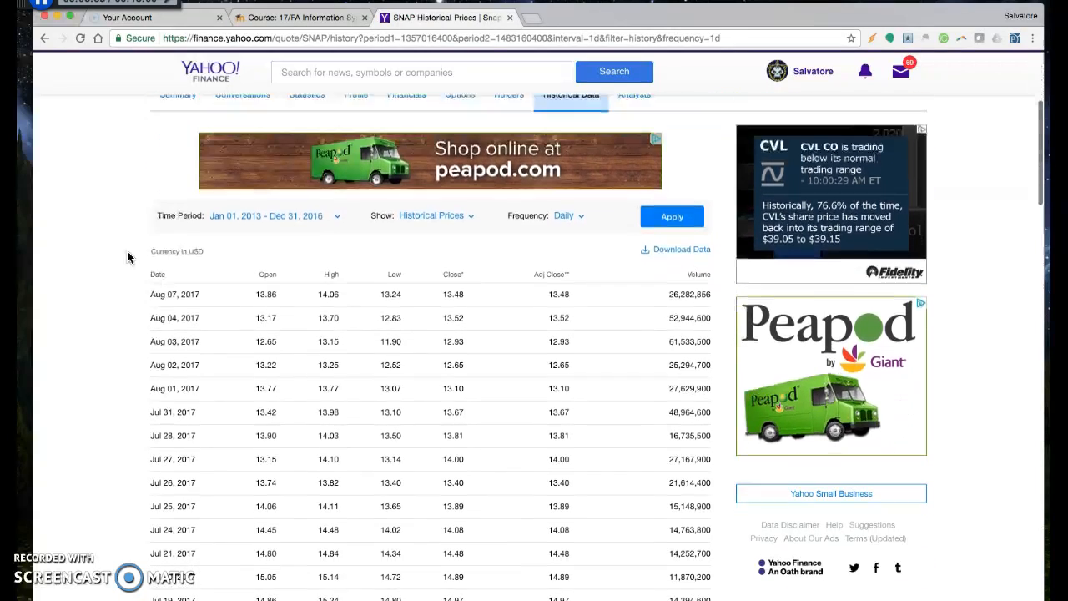
pyautogui.click(224, 192)
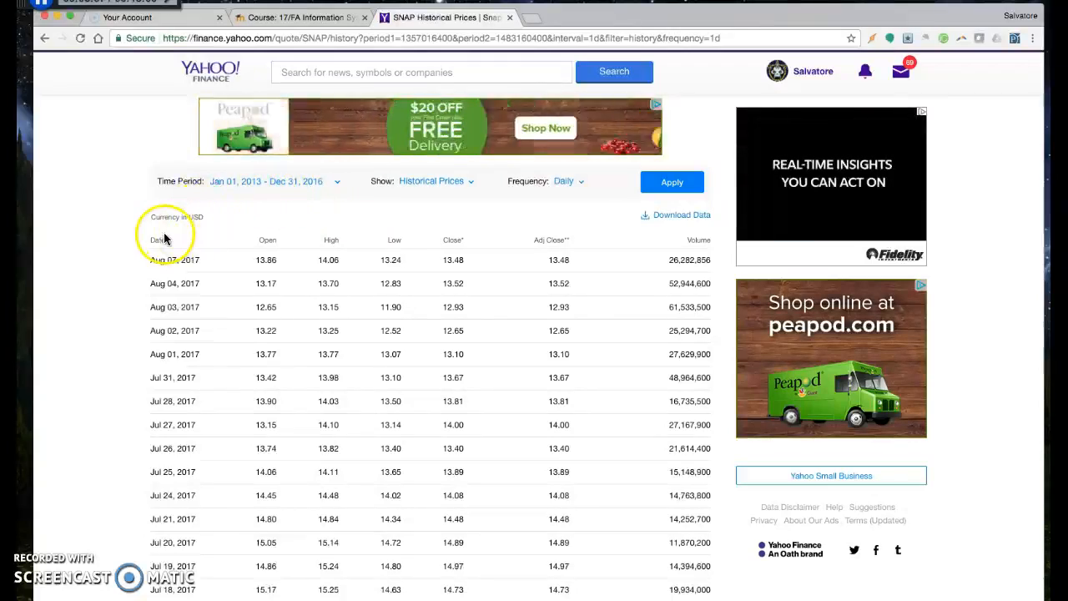
pyautogui.scroll(5, 133, 247)
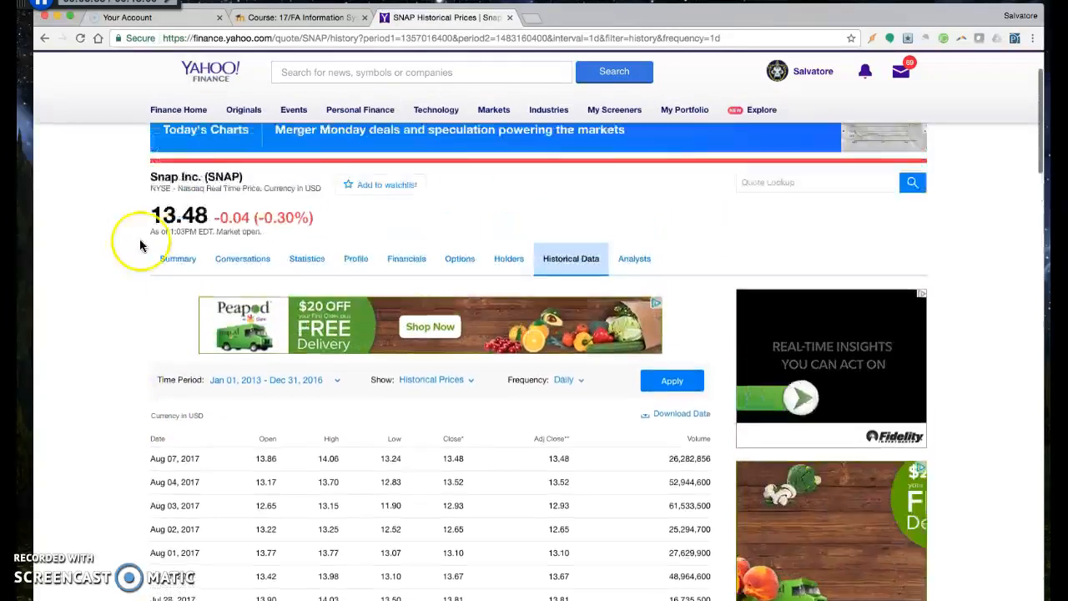
# - Search for Microsoft and open the historical data of the NASDAQ-listed MSFT stock
pyautogui.click(345, 73)
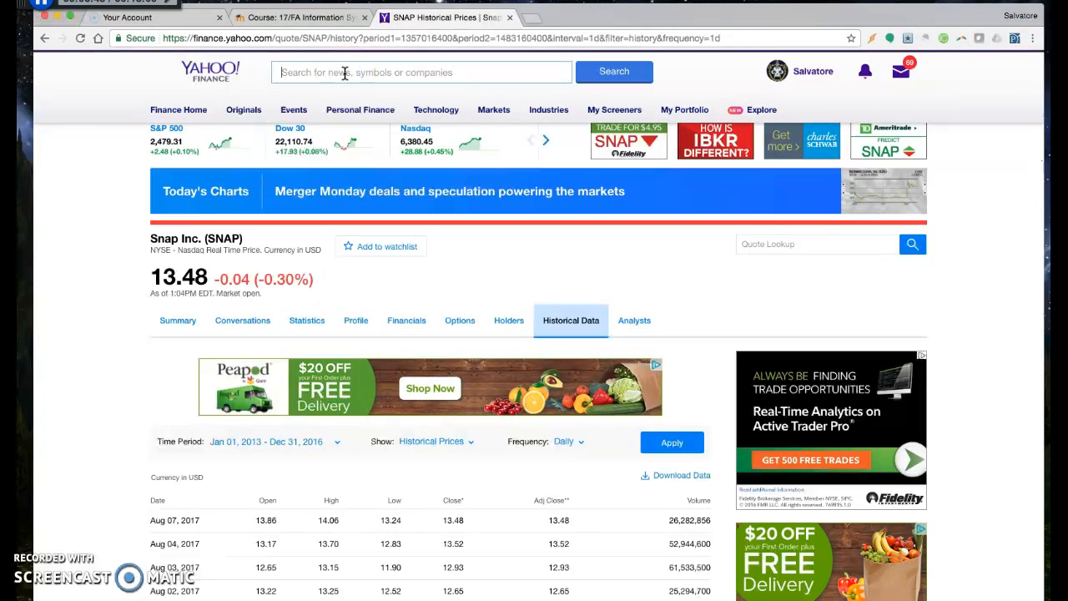
pyautogui.write('Micros')
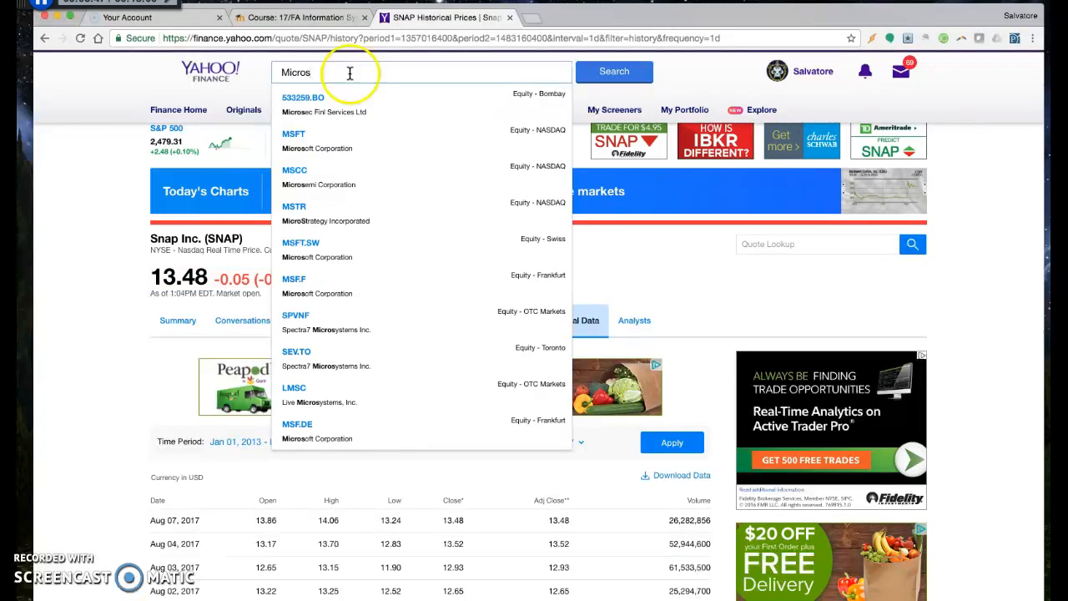
pyautogui.click(338, 144)
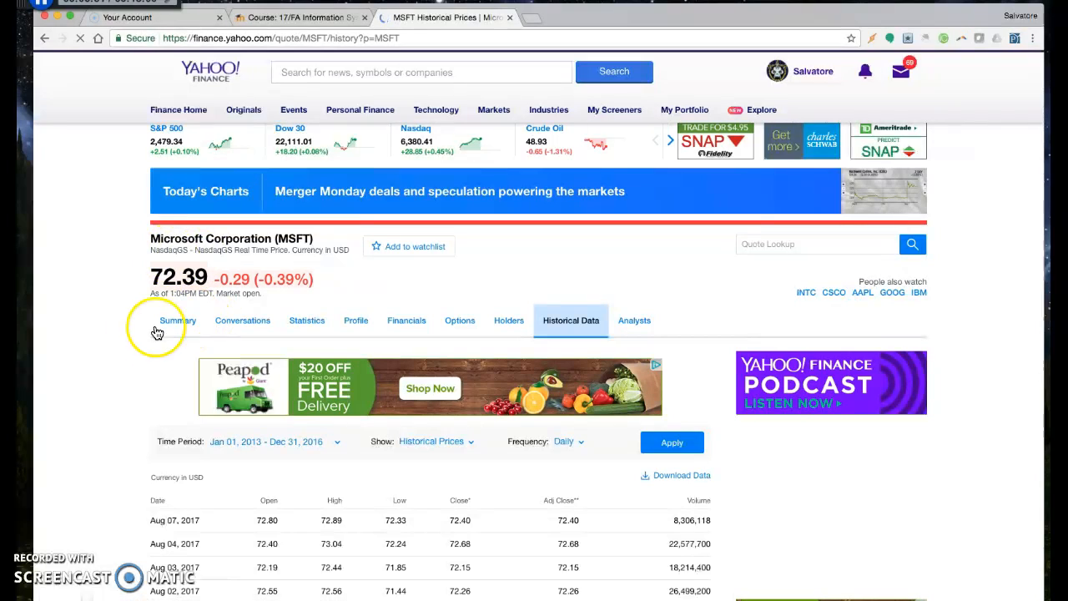
# - Apply the Jan 01, 2013 - Dec 31, 2016 daily range to Microsoft and download its prices as comma-separated values
pyautogui.scroll(-2, 263, 406)
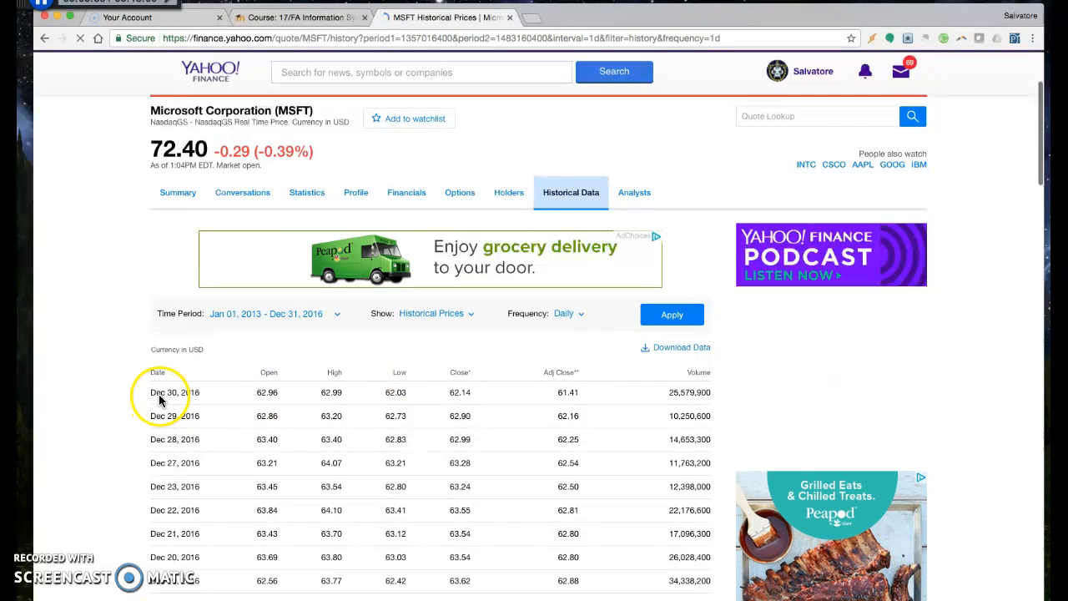
pyautogui.click(677, 350)
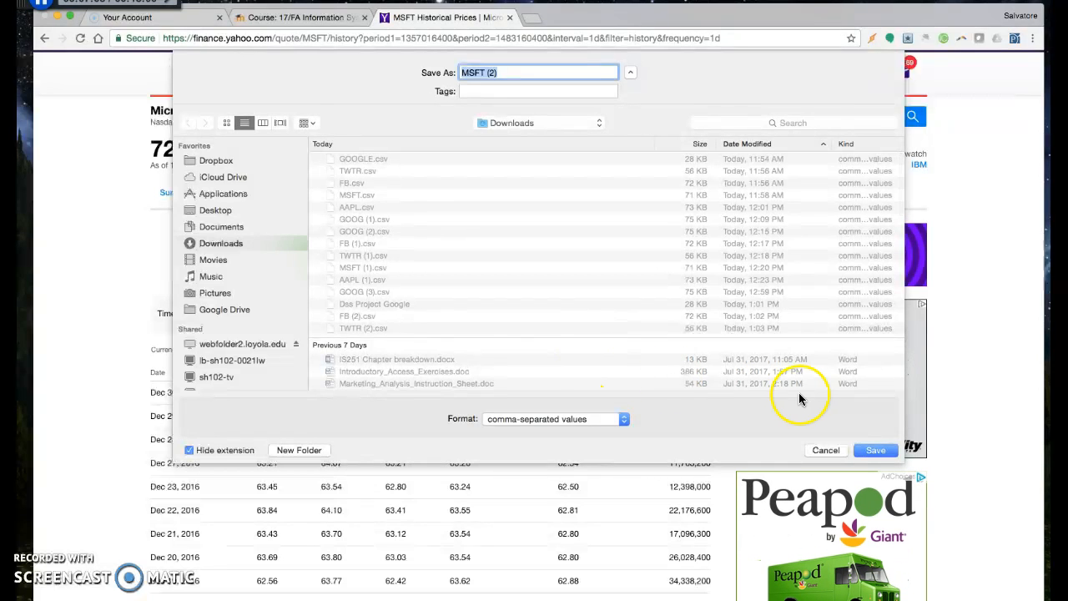
pyautogui.click(876, 450)
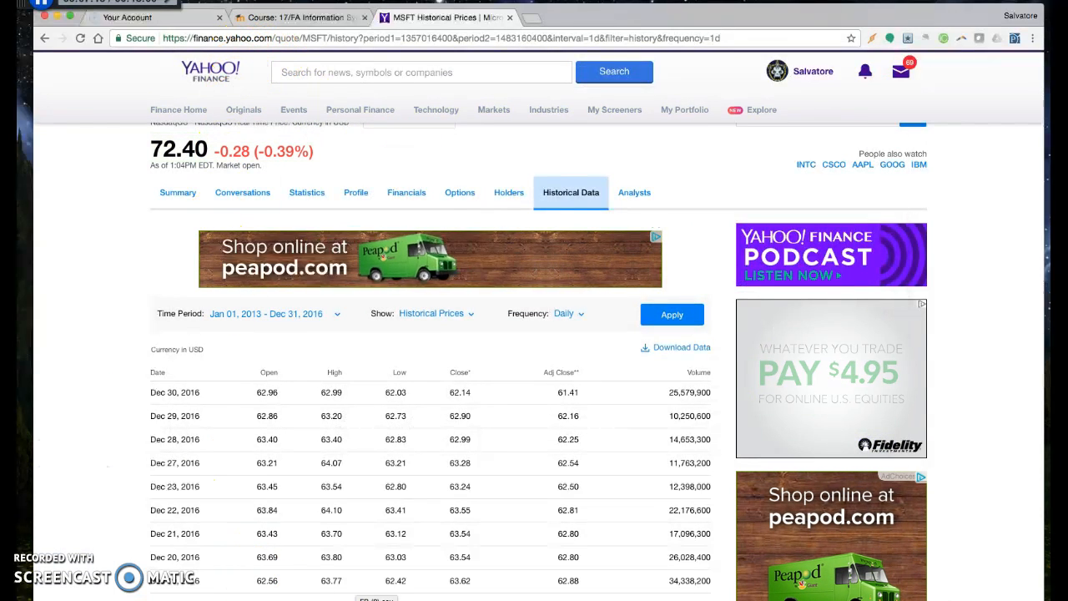
# - Switch to Excel and rename the Close header in the FB (2) price sheet as Facebook
pyautogui.press('super+Tab')
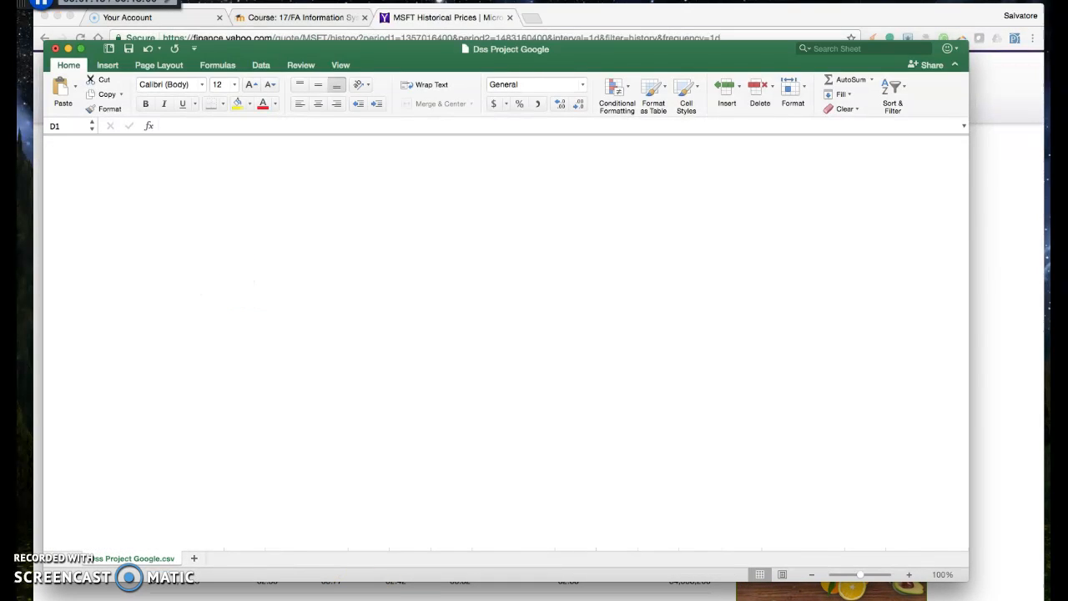
pyautogui.moveTo(17, 46); pyautogui.dragTo(425, 62)
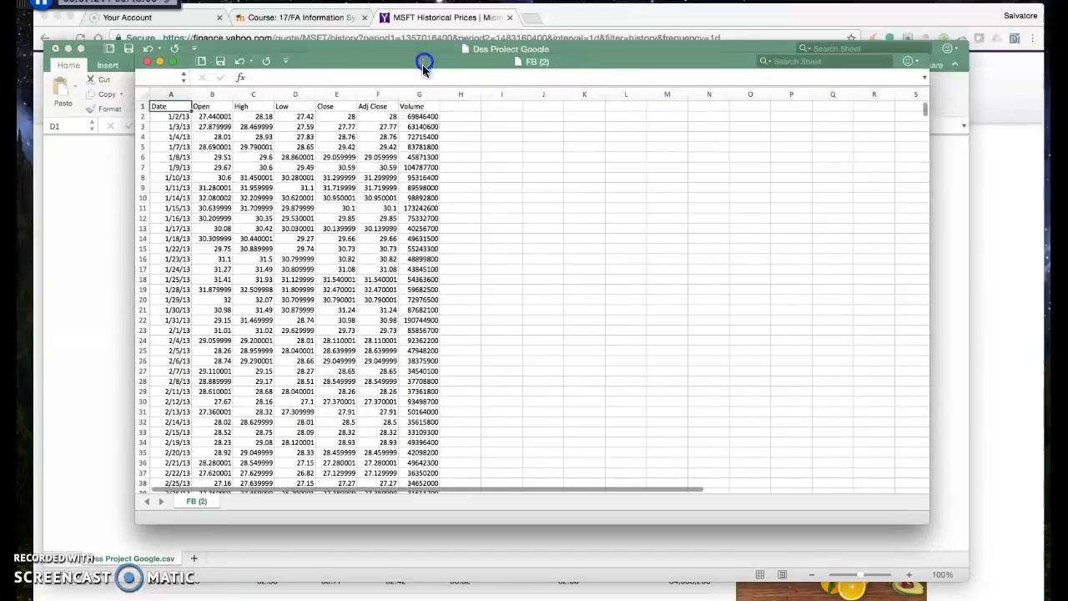
pyautogui.click(517, 213)
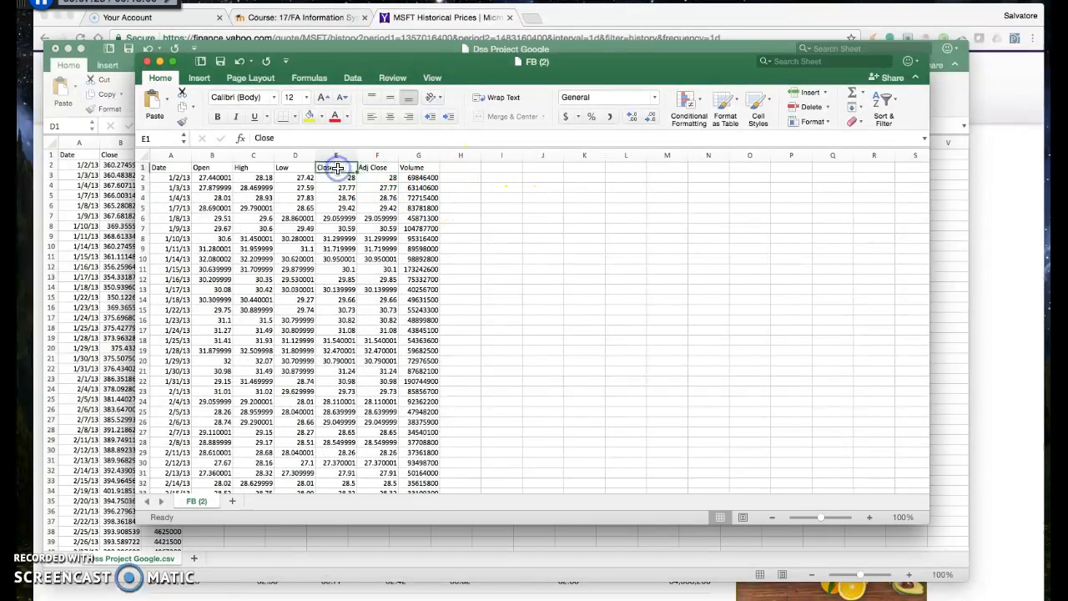
pyautogui.click(332, 155)
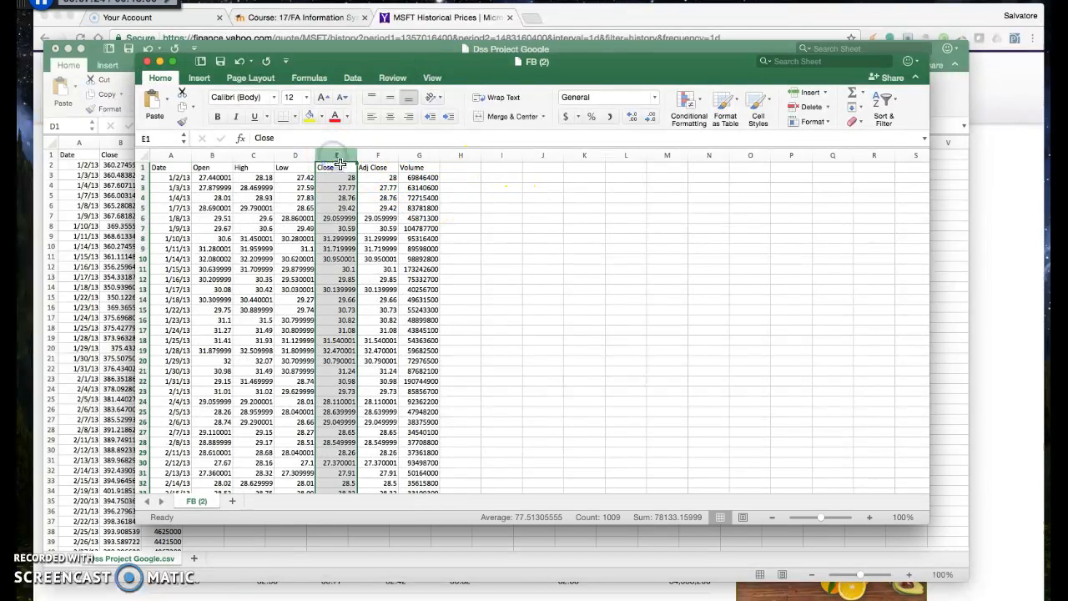
pyautogui.click(336, 167)
pyautogui.write('Facebook')
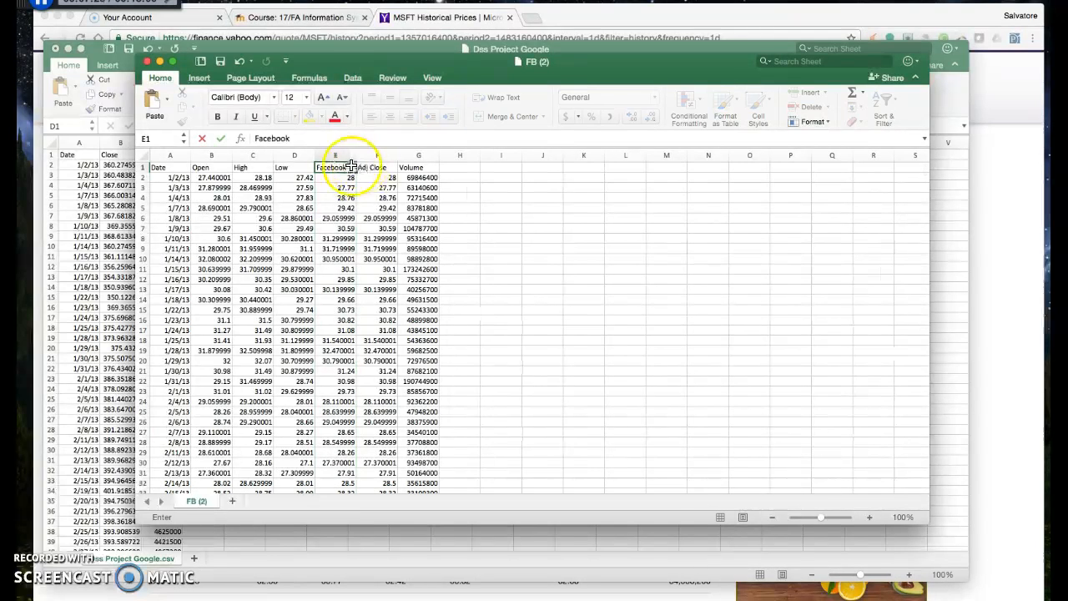
# - Copy the Facebook closing price column from FB (2) into column D of Dss Project Google
pyautogui.click(338, 156)
pyautogui.rightClick(343, 158)
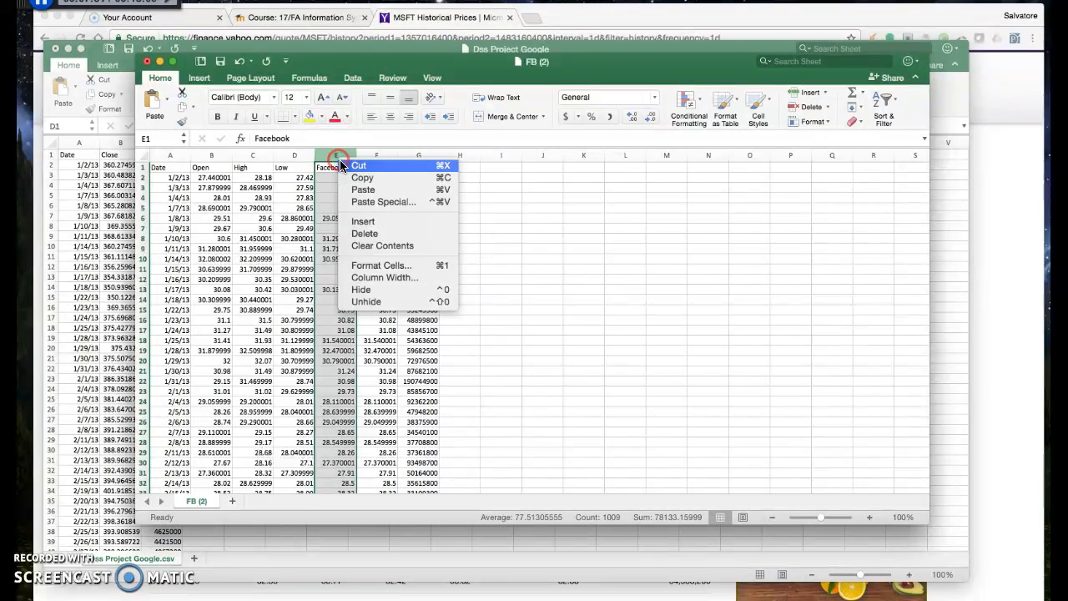
pyautogui.click(355, 176)
pyautogui.click(112, 175)
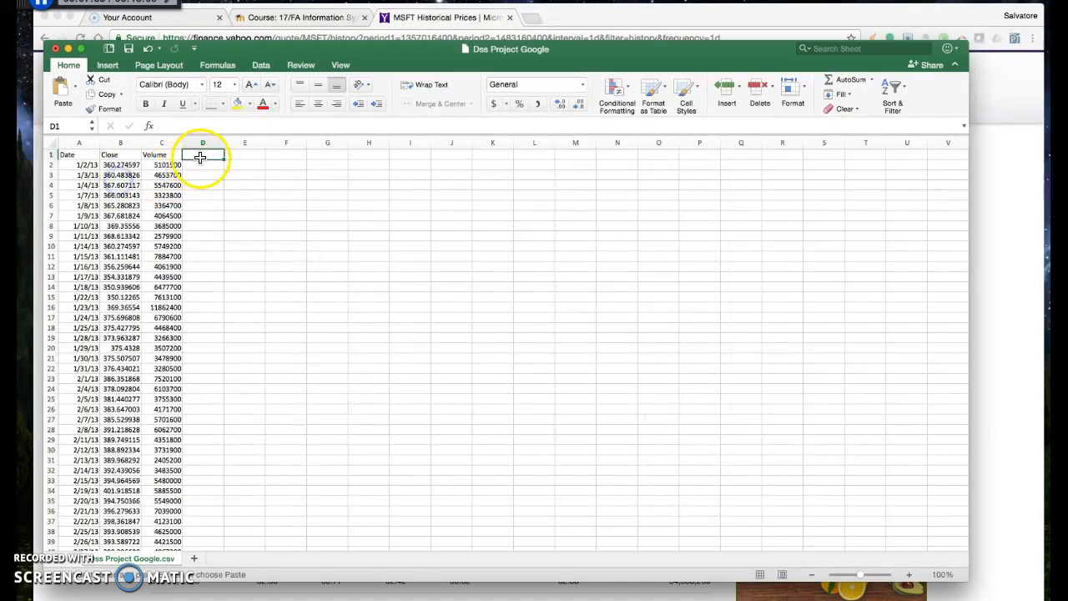
pyautogui.rightClick(203, 155)
pyautogui.click(226, 185)
pyautogui.click(262, 186)
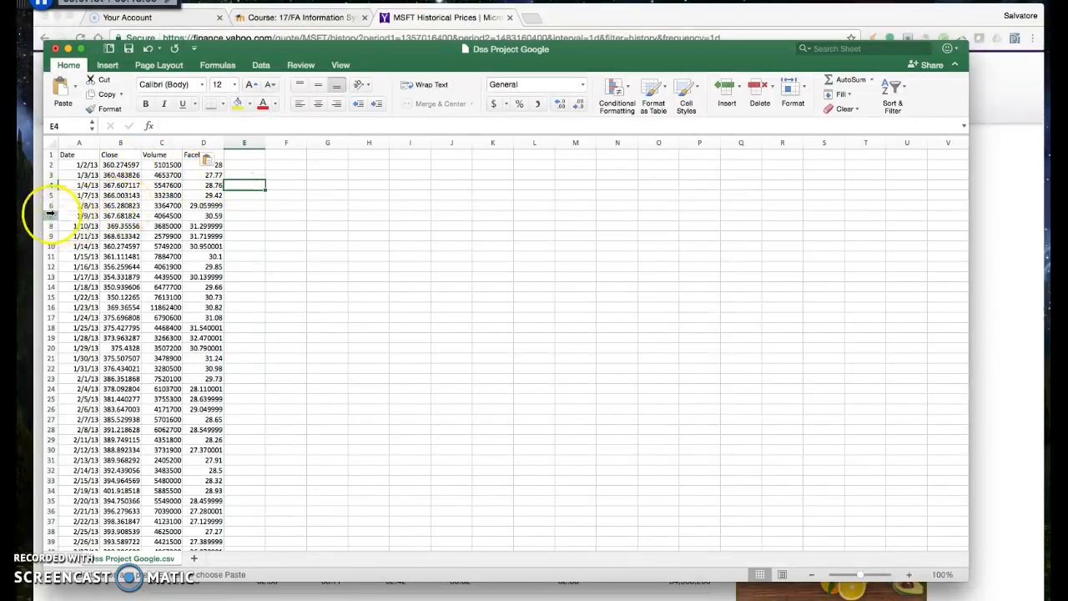
# - Bring up the TWTR (2) workbook and rename its Close header in E1 as Twitter
pyautogui.press('super+Tab')
pyautogui.press('super+Tab')
pyautogui.press('super+Tab')
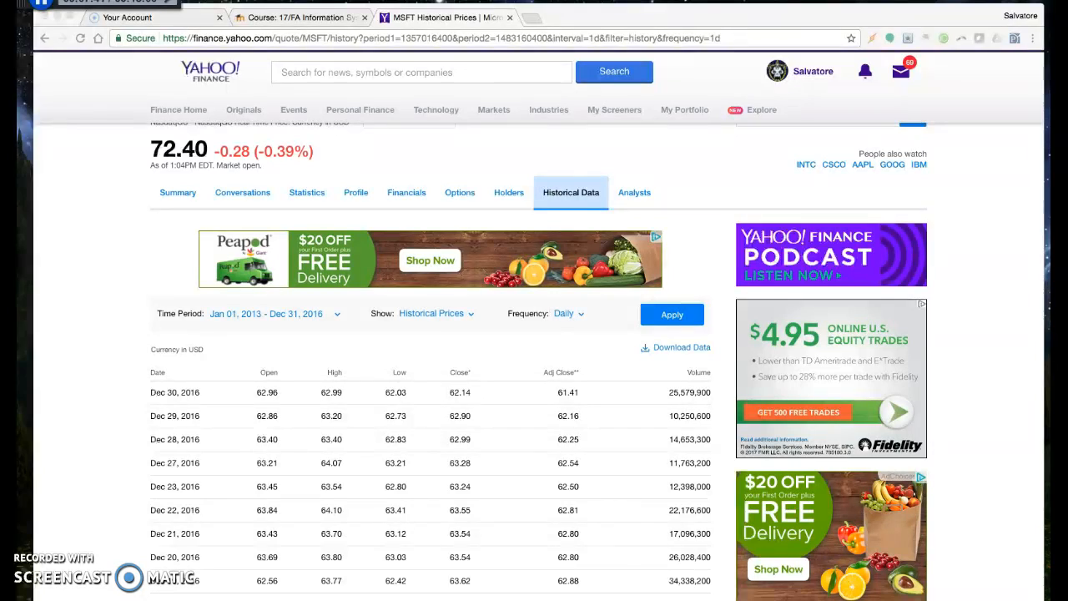
pyautogui.press('super+Tab')
pyautogui.click(332, 201)
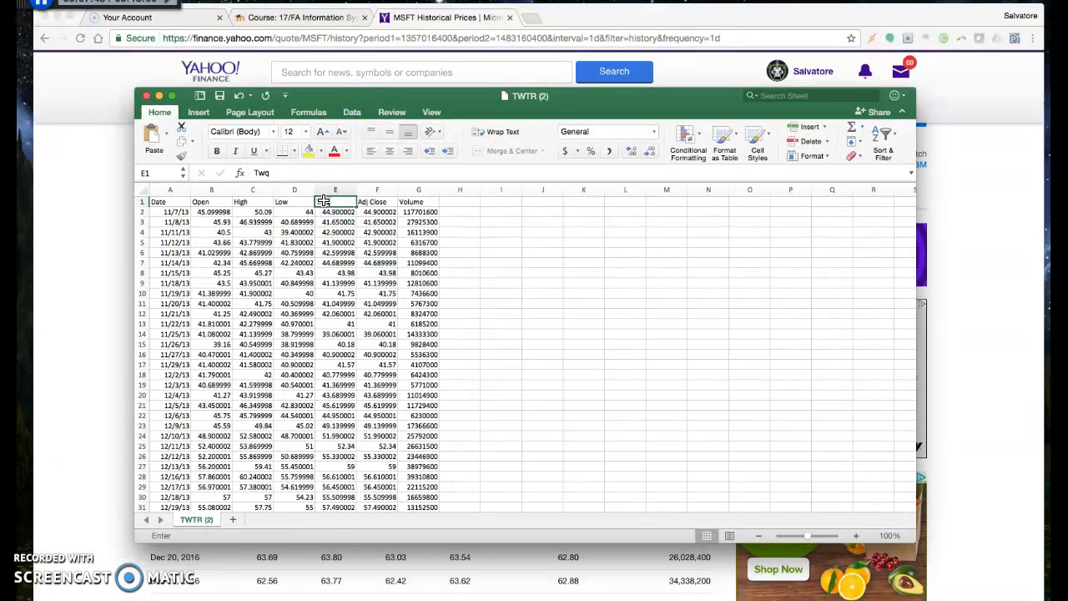
pyautogui.write('Twq')
pyautogui.press('BackSpace')
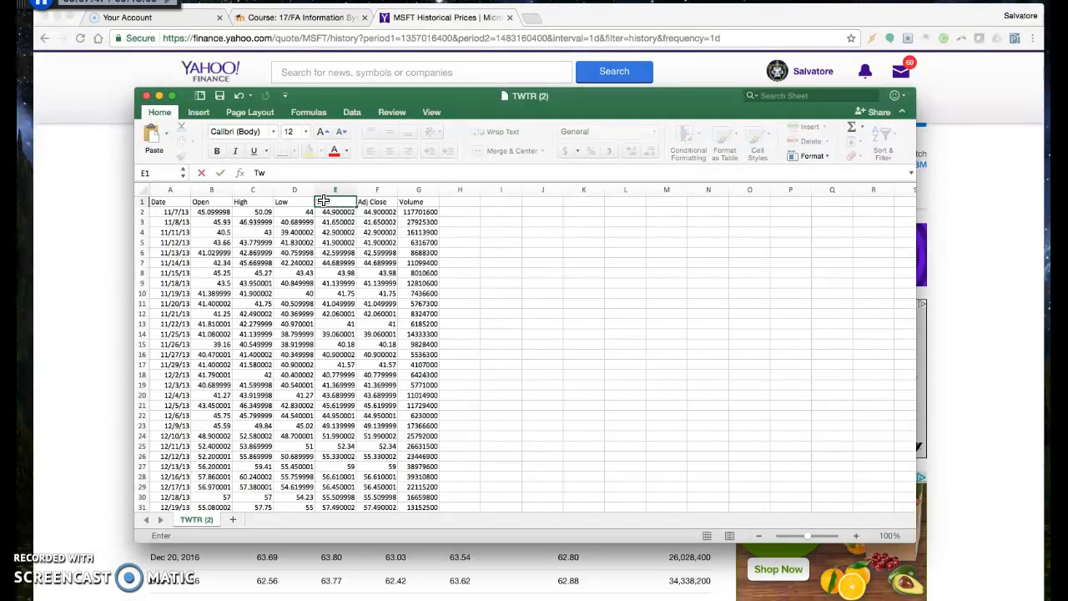
# - Copy the Twitter closing price column from TWTR (2) into column E of Dss Project Google
pyautogui.click(335, 189)
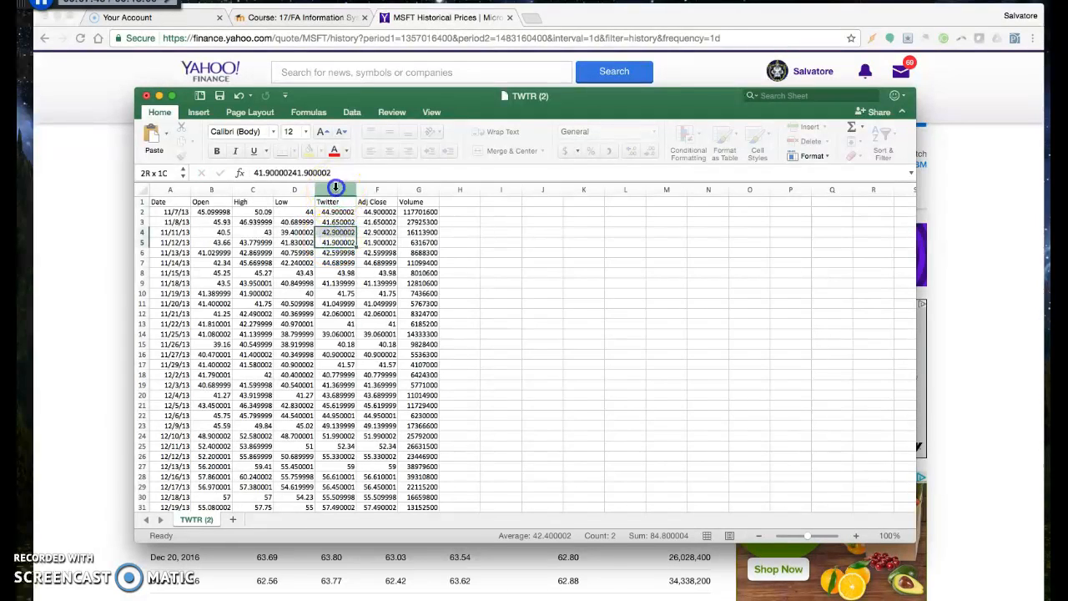
pyautogui.rightClick(343, 190)
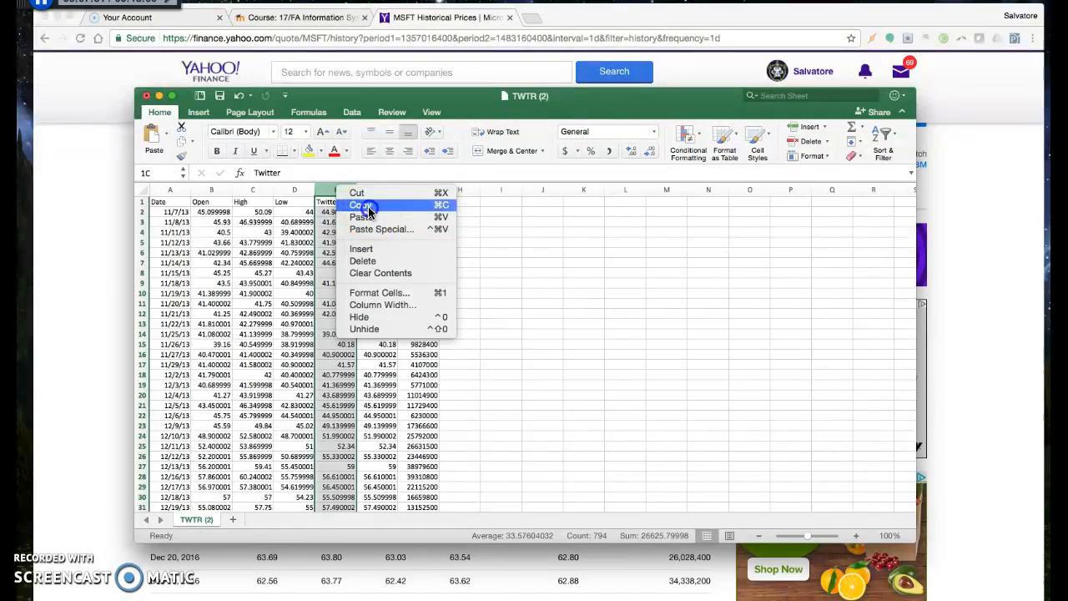
pyautogui.click(361, 205)
pyautogui.click(101, 223)
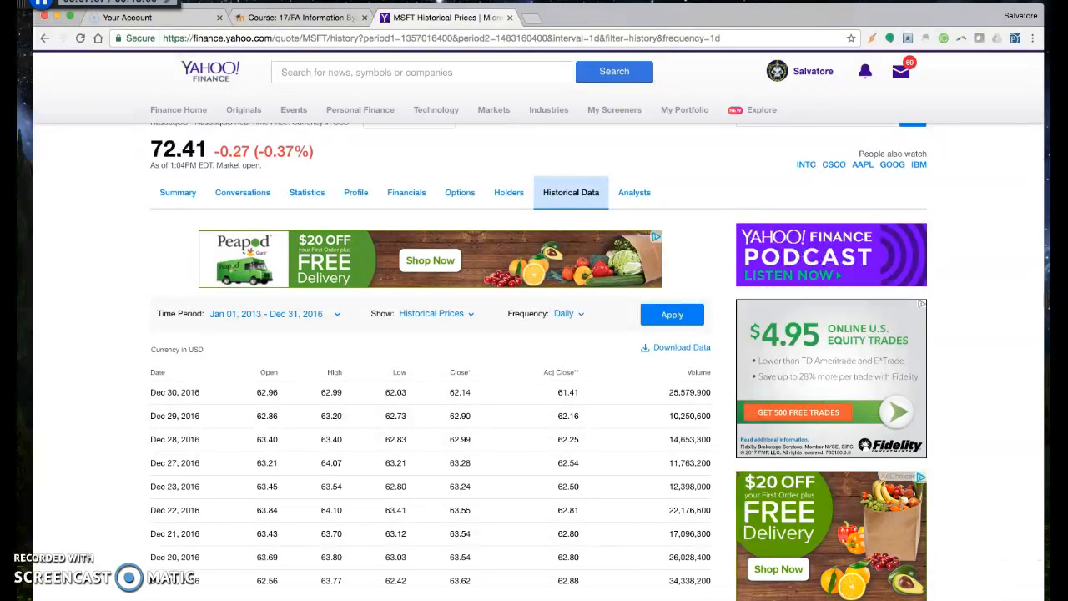
pyautogui.click(322, 2)
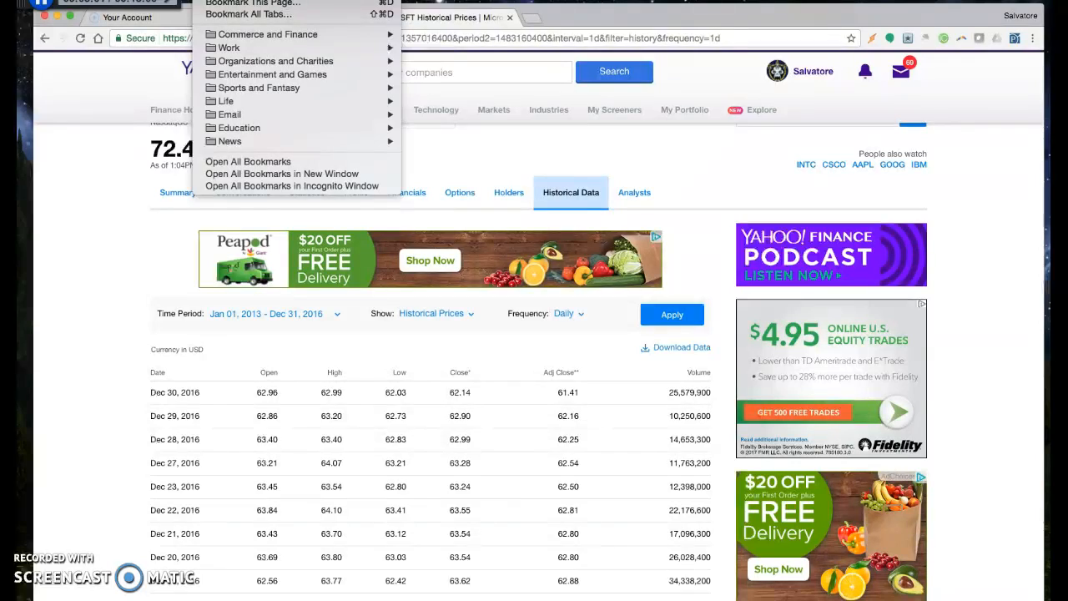
pyautogui.press('super+Tab')
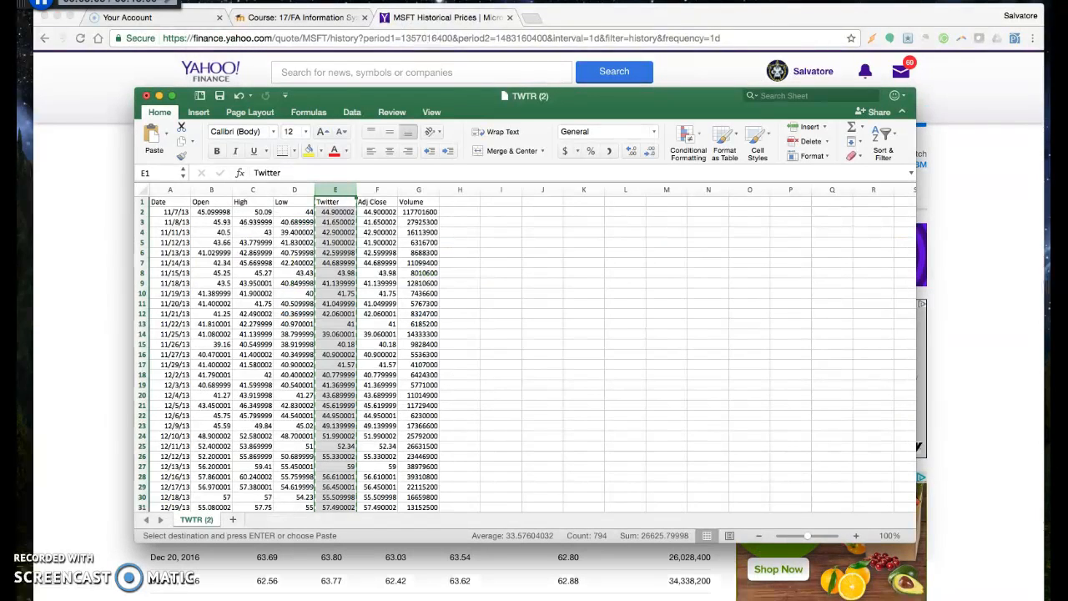
pyautogui.press('super+grave')
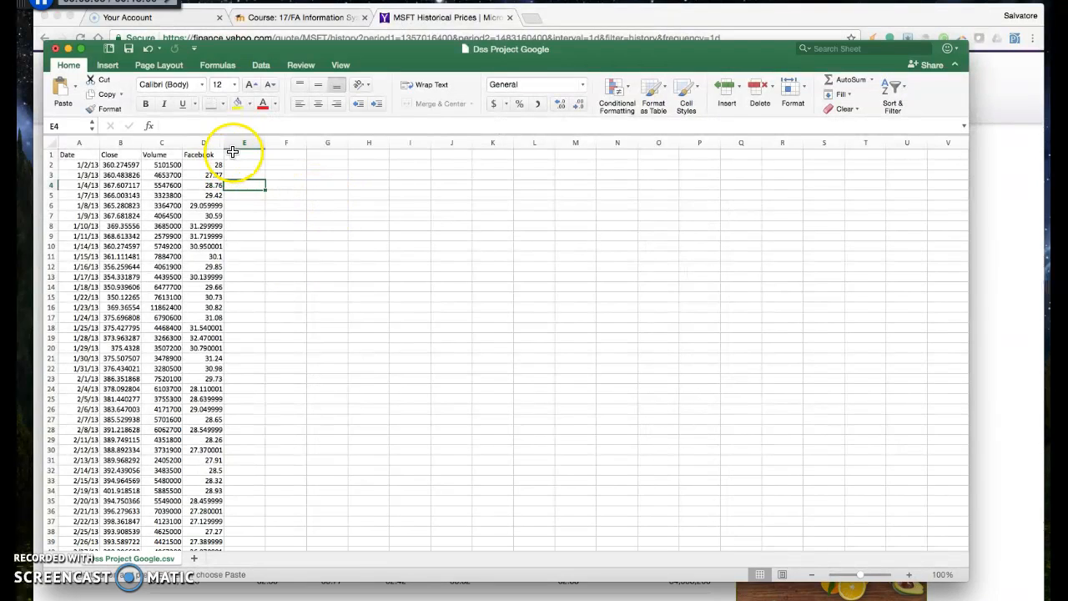
pyautogui.rightClick(241, 155)
pyautogui.click(261, 186)
pyautogui.click(310, 196)
# - Widen the Date, Close, Volume, Facebook and Twitter columns of Dss Project Google so their full values fit
pyautogui.moveTo(267, 142); pyautogui.dragTo(246, 142)
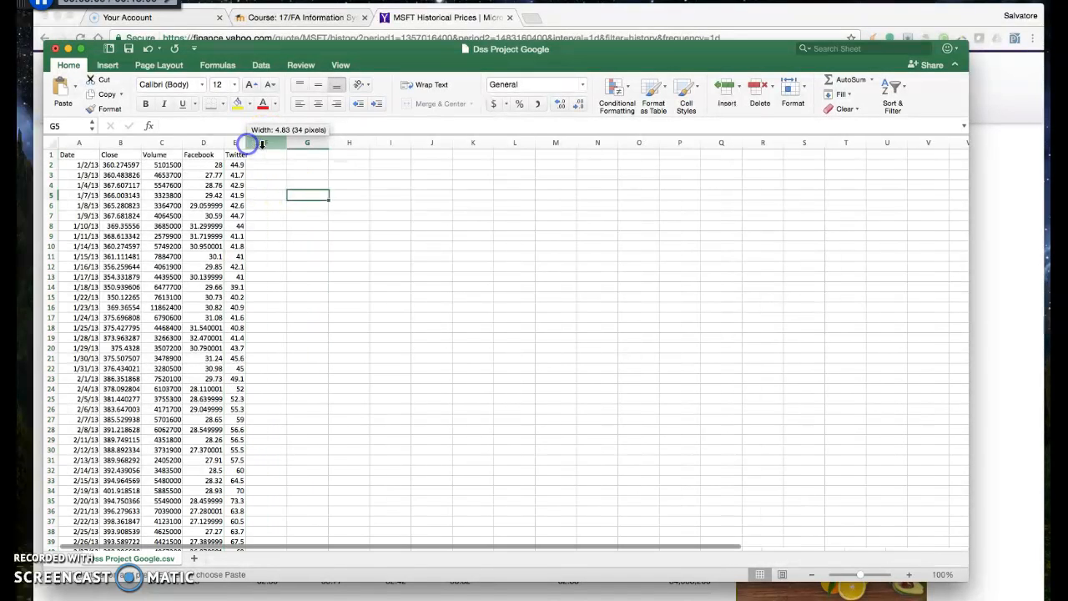
pyautogui.doubleClick(247, 142)
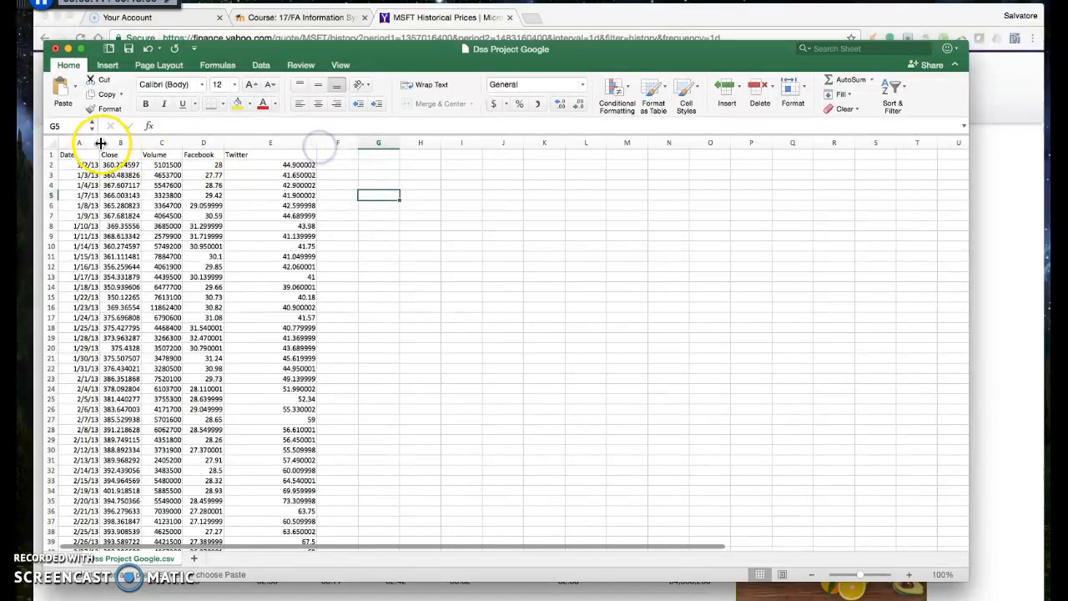
pyautogui.moveTo(100, 143); pyautogui.dragTo(310, 143)
pyautogui.click(417, 227)
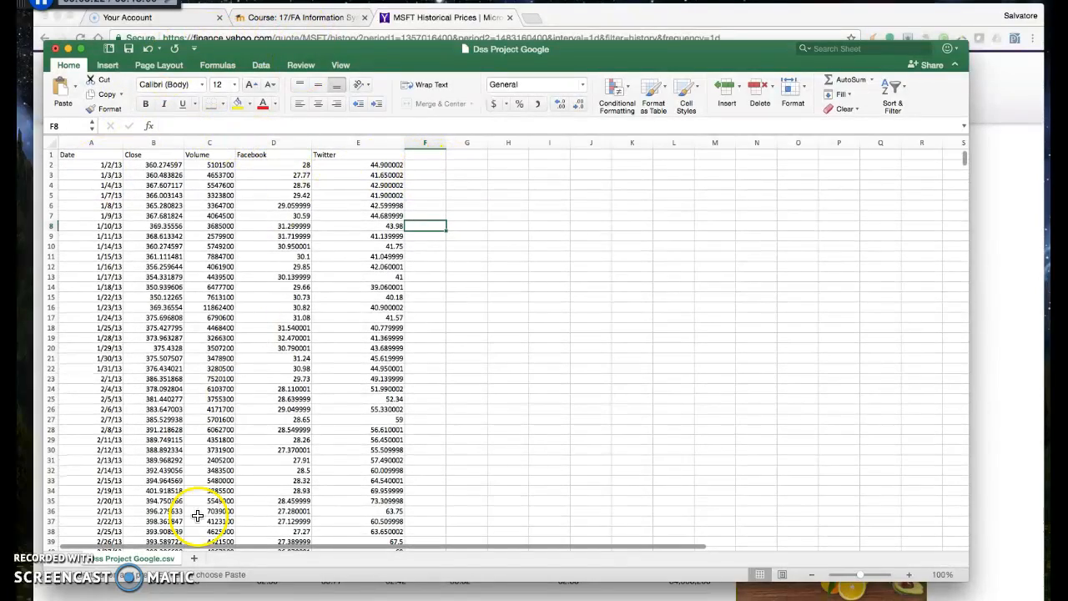
# - Bring up the MSFT (2) workbook and rename its Close header in E1 as Microsoft
pyautogui.press('super+Tab')
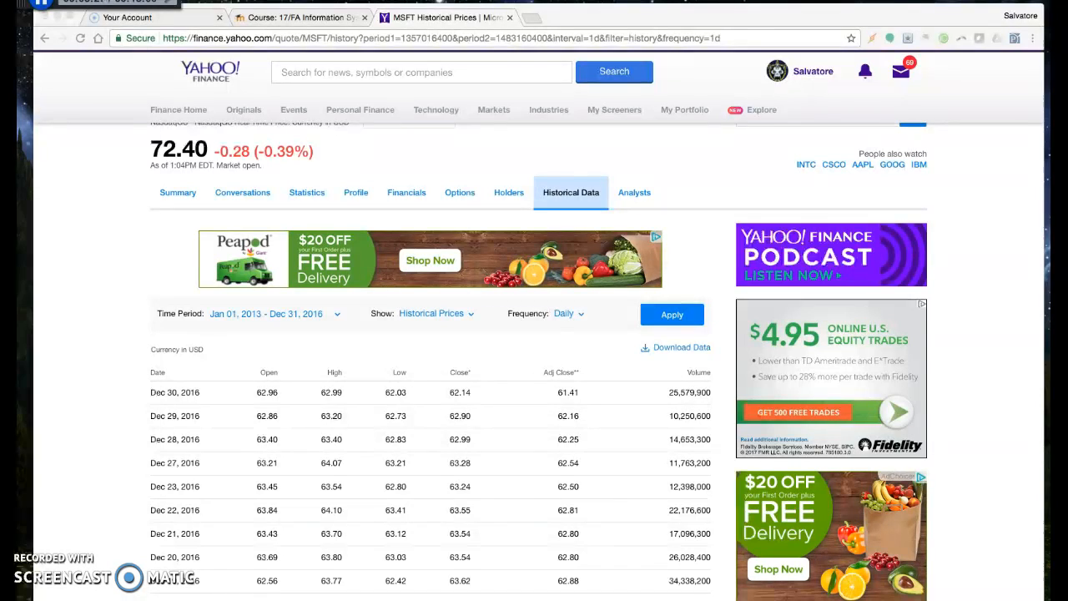
pyautogui.press('super+Tab')
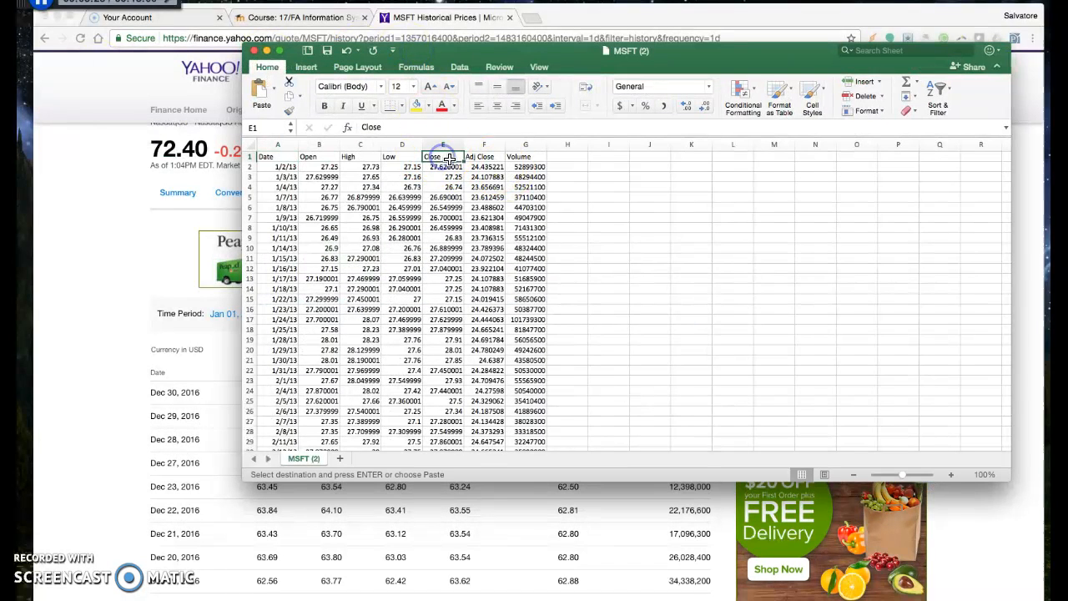
pyautogui.write('Microsoft')
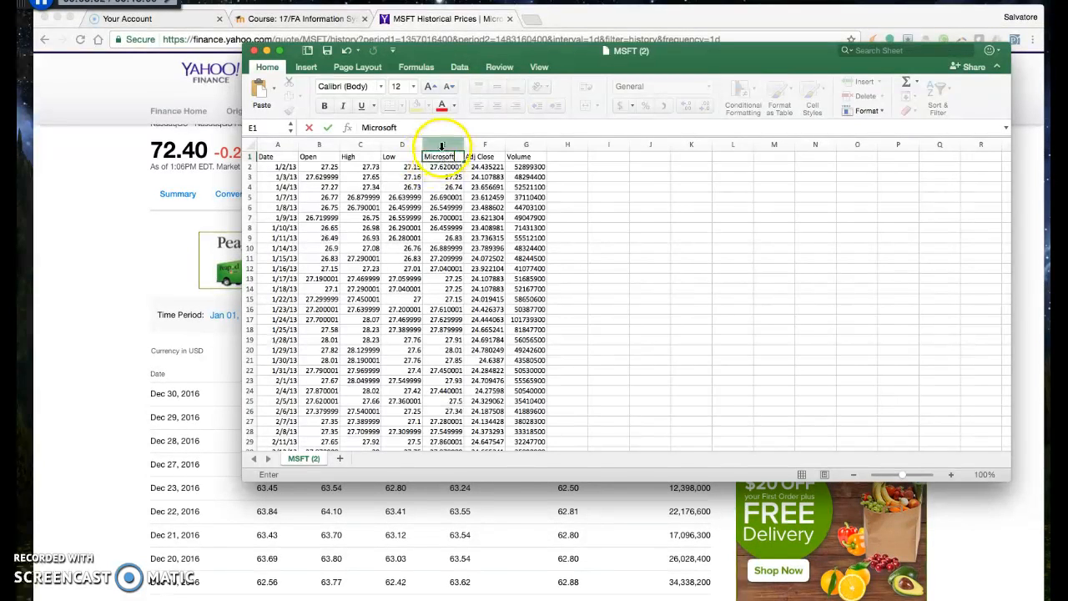
# - Copy the Microsoft closing price column from MSFT (2) into column F of Dss Project Google and widen that column
pyautogui.rightClick(443, 147)
pyautogui.click(461, 167)
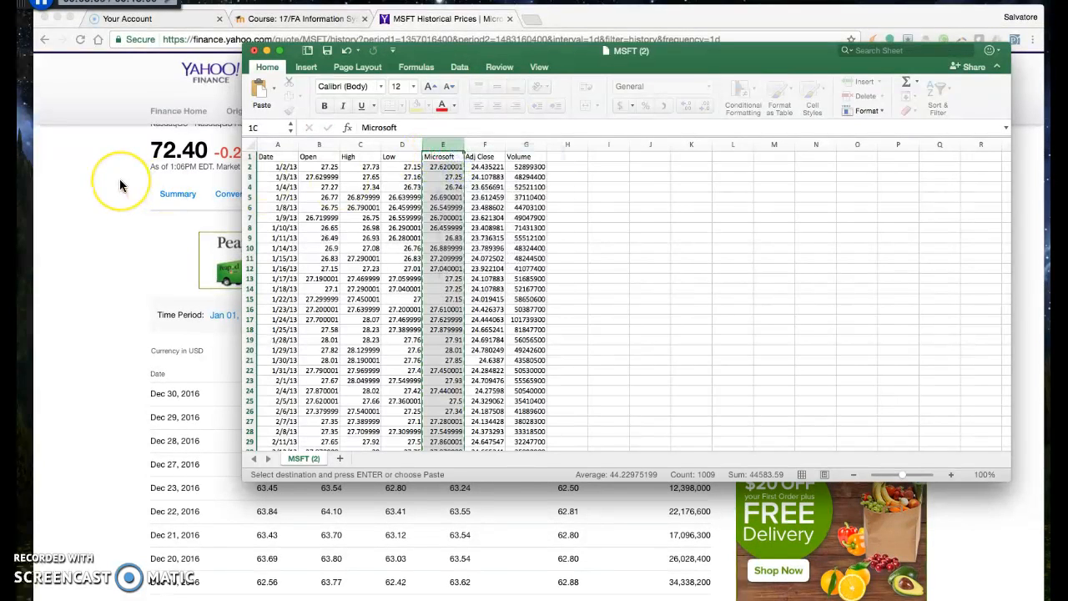
pyautogui.click(302, 1)
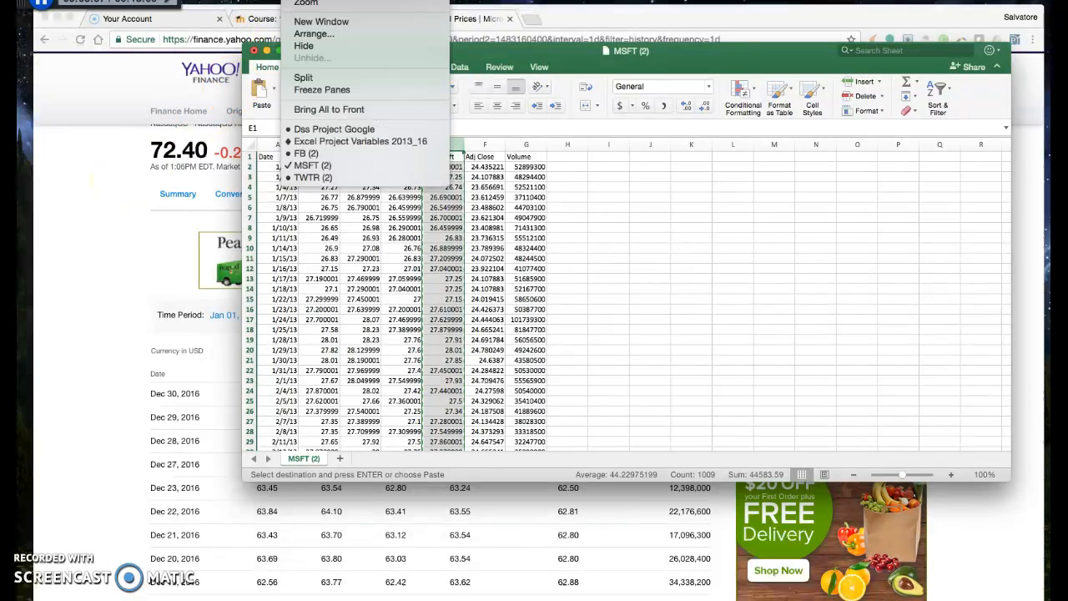
pyautogui.click(325, 129)
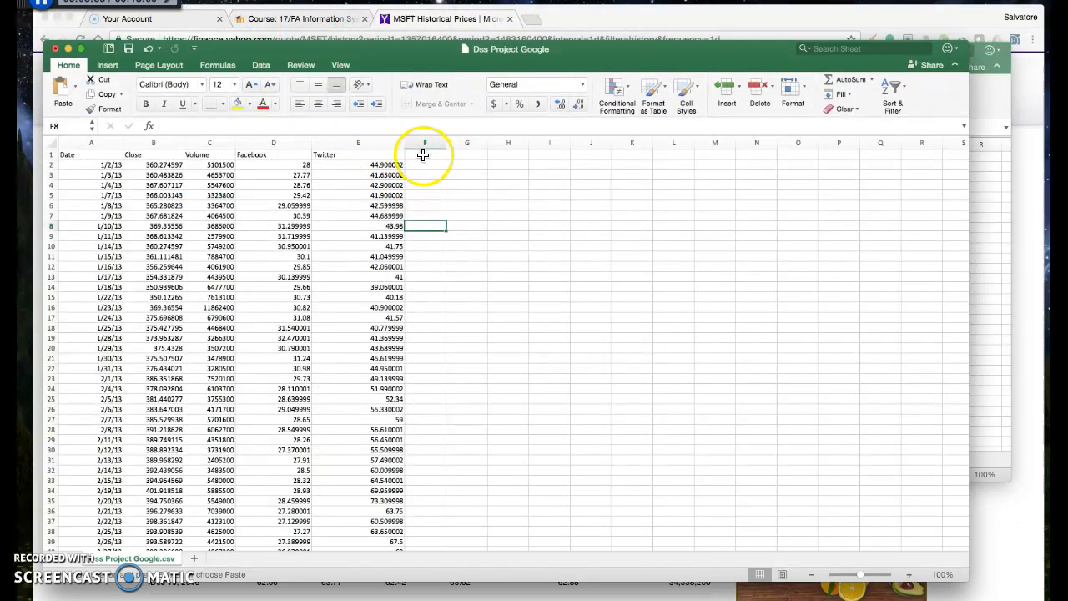
pyautogui.rightClick(426, 157)
pyautogui.click(434, 191)
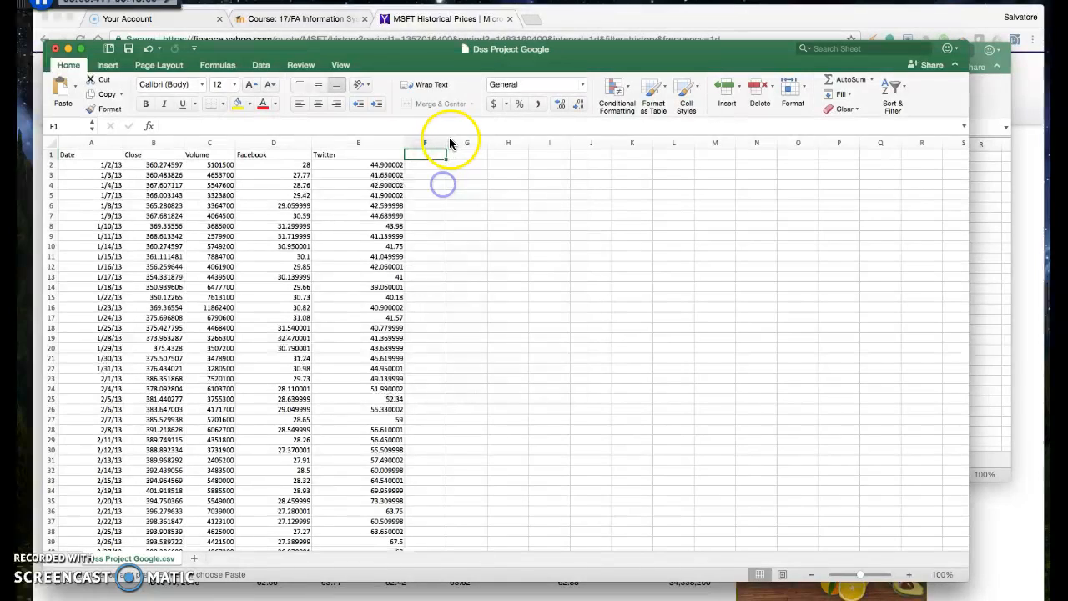
pyautogui.moveTo(446, 142); pyautogui.dragTo(484, 142)
pyautogui.click(546, 196)
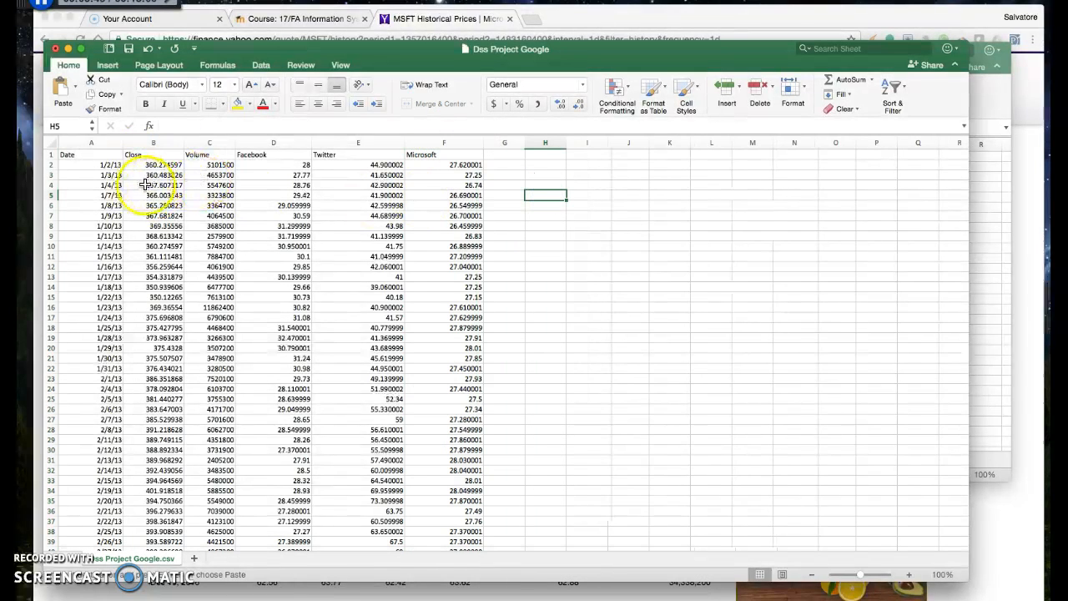
# - Examine the combined rows from the first date down to the end of the Twitter prices and select the last row containing one
pyautogui.click(53, 164)
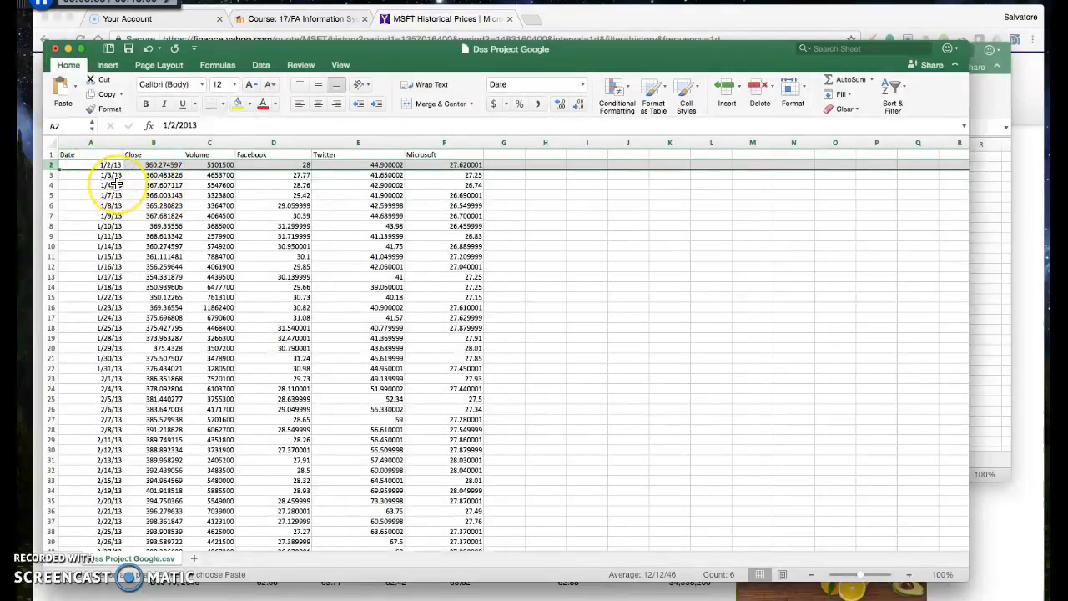
pyautogui.scroll(-20, 115, 184)
pyautogui.scroll(-20, 115, 184)
pyautogui.scroll(-20, 117, 189)
pyautogui.scroll(-20, 117, 189)
pyautogui.scroll(-17, 117, 189)
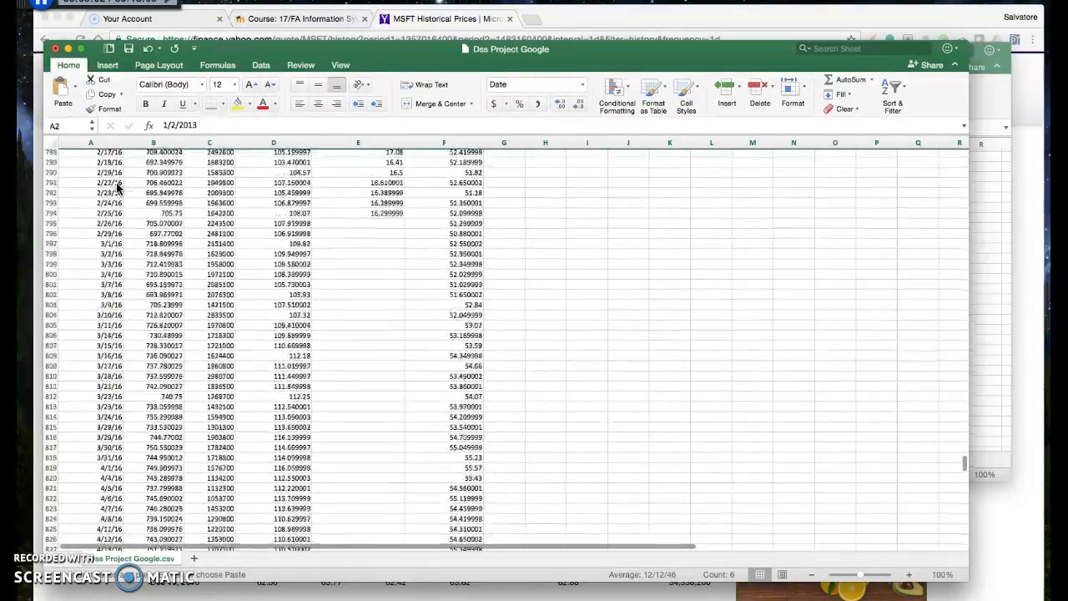
pyautogui.scroll(2, 117, 189)
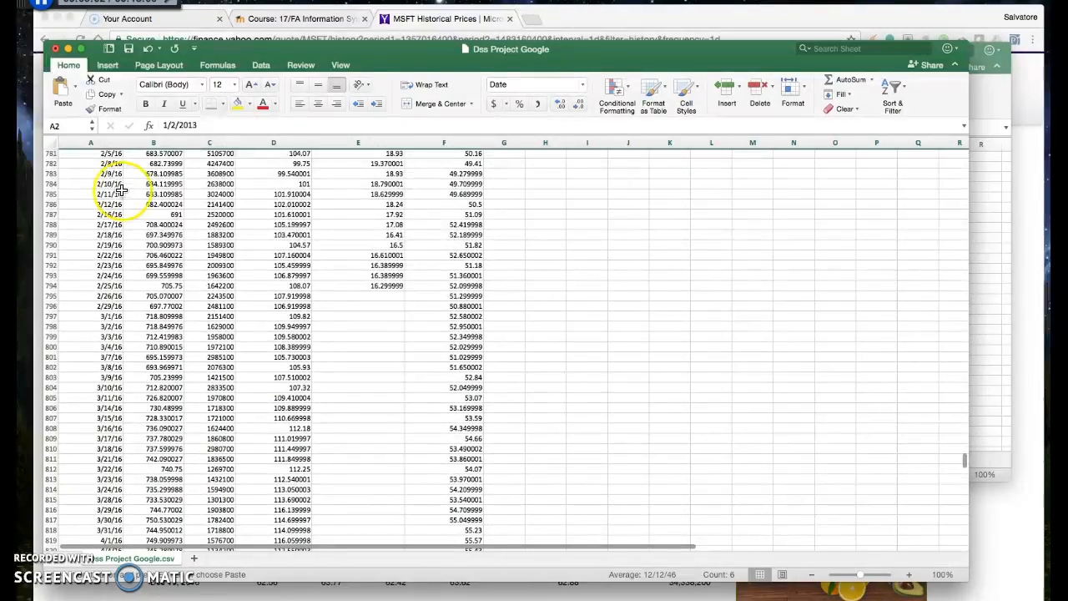
pyautogui.click(50, 286)
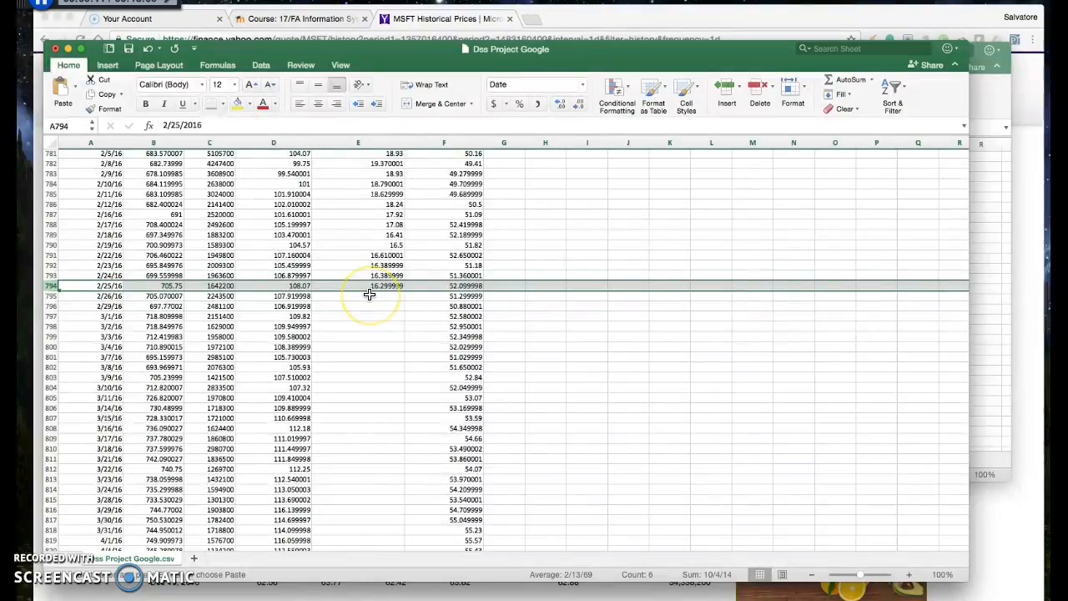
# - Examine the rows from the last Twitter price to the final 2016 dates for missing Twitter closing prices
pyautogui.scroll(-5, 369, 295)
pyautogui.scroll(3, 367, 297)
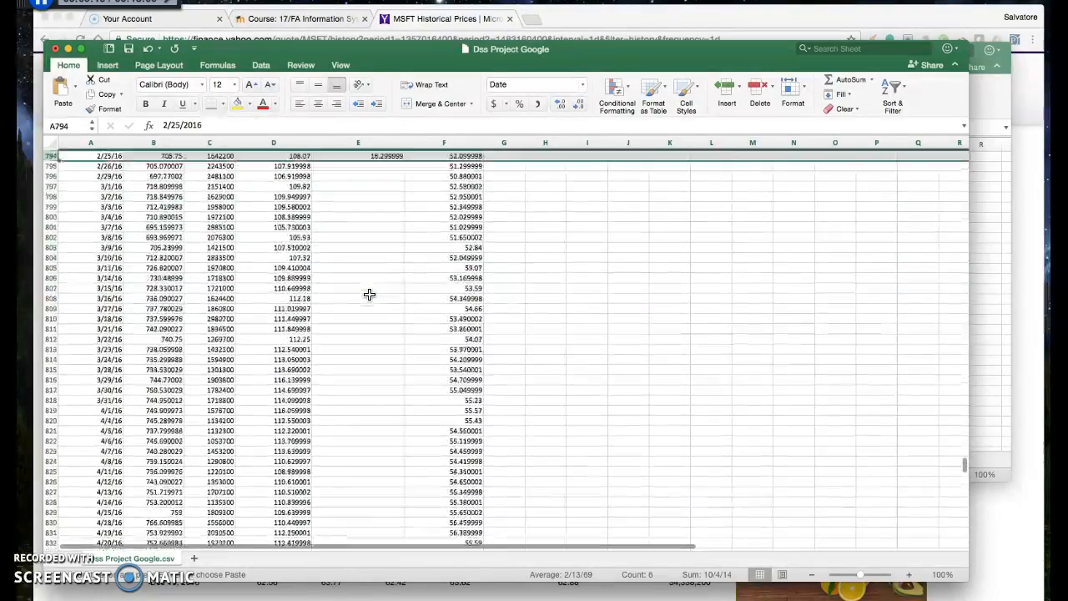
pyautogui.scroll(2, 367, 297)
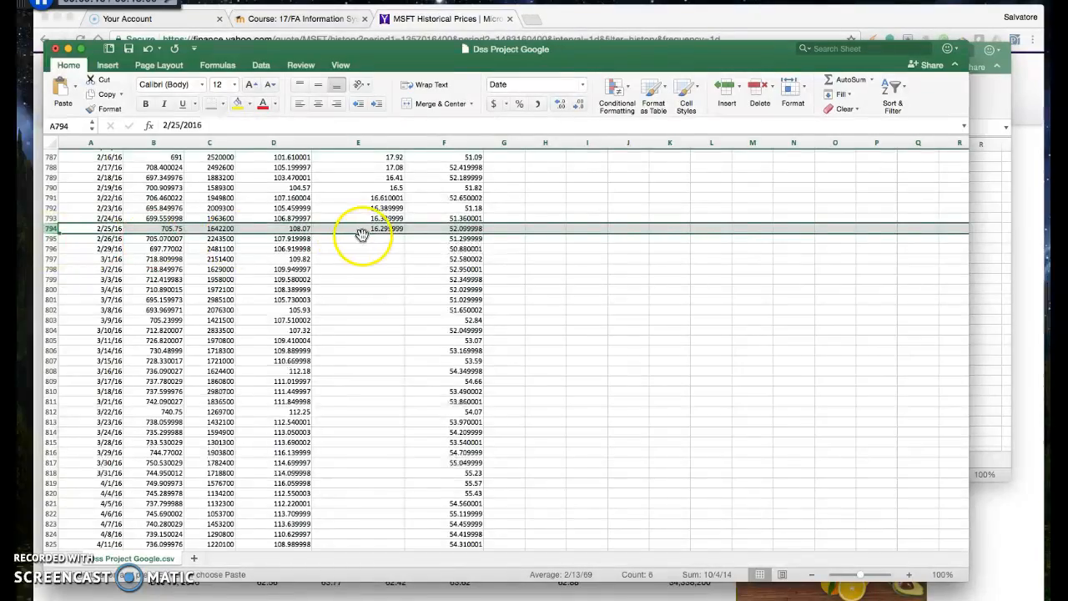
pyautogui.scroll(-20, 360, 236)
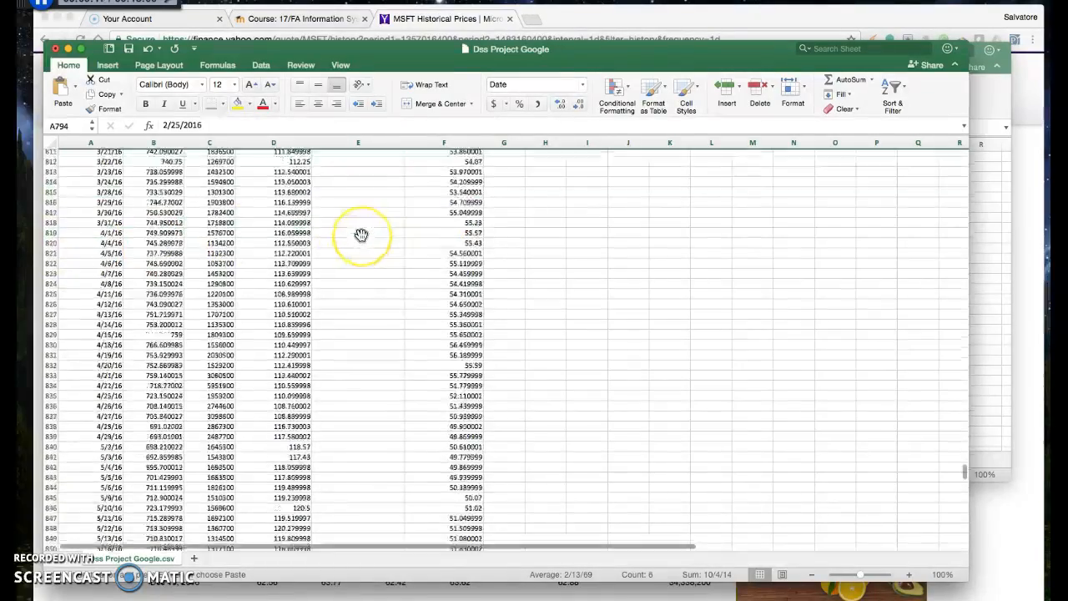
pyautogui.scroll(-17, 358, 236)
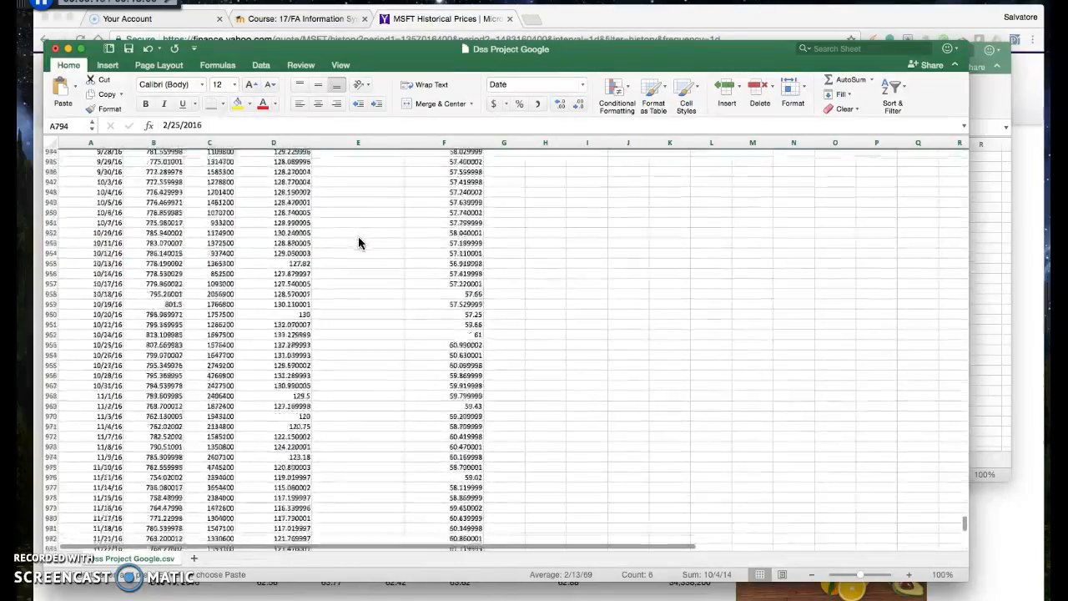
pyautogui.scroll(20, 360, 242)
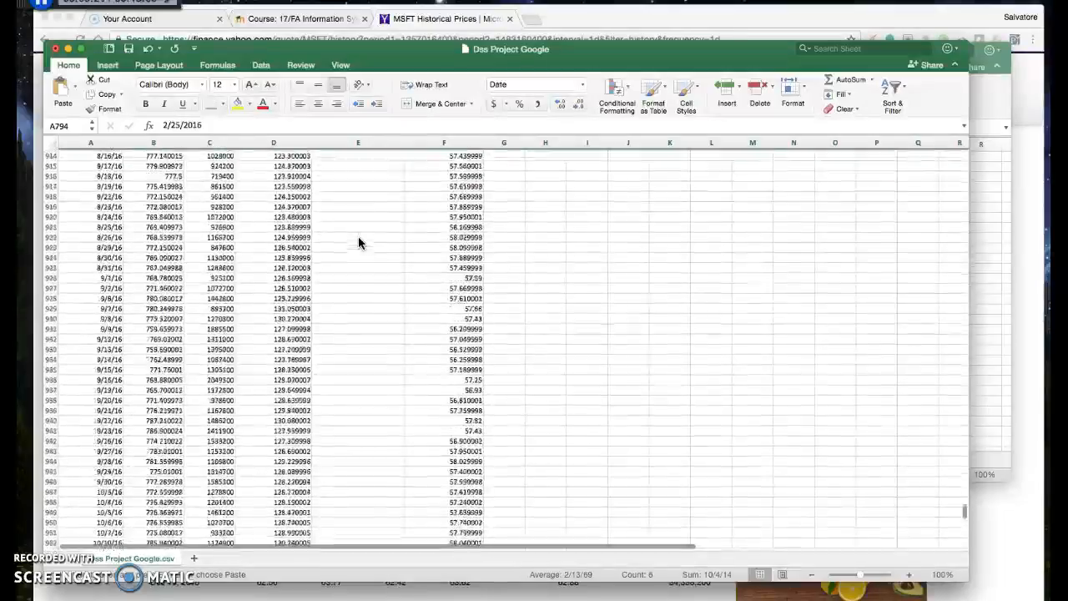
pyautogui.scroll(20, 360, 239)
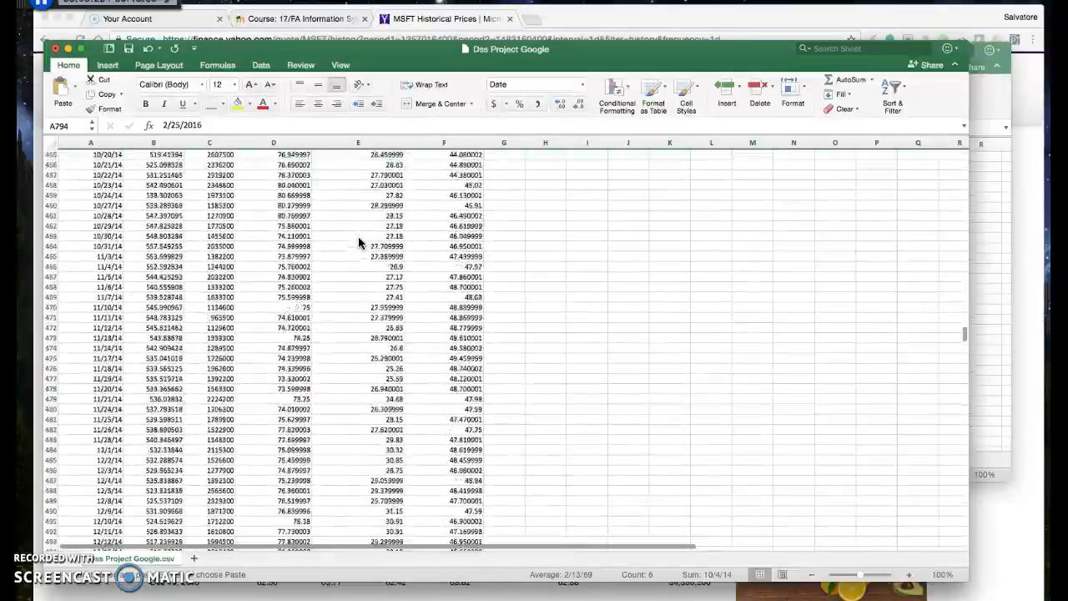
# - Delete the Twitter price column E from Dss Project Google and return to the header row
pyautogui.click(356, 144)
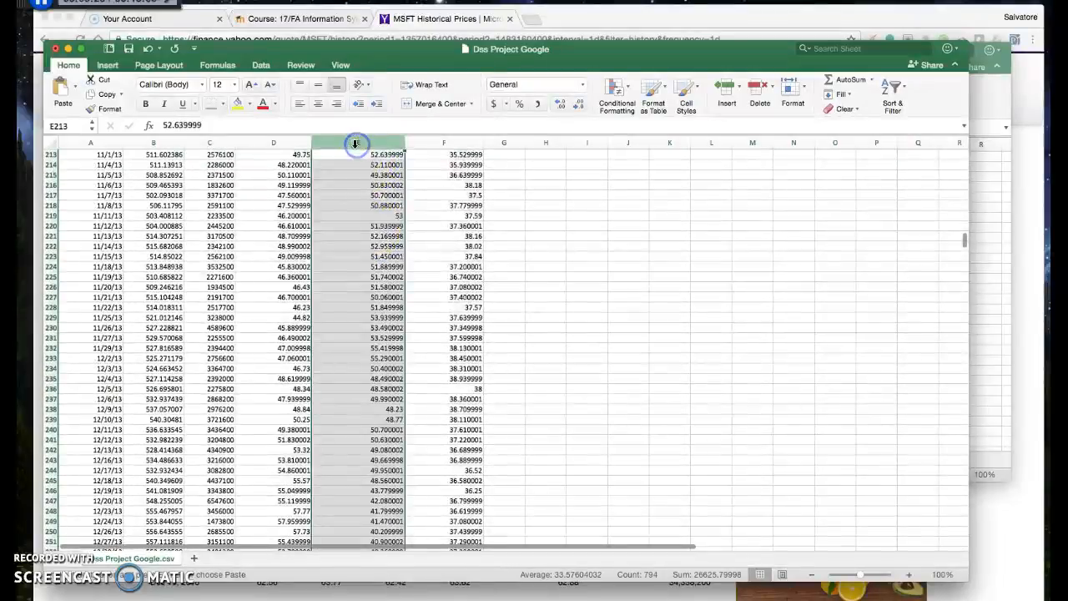
pyautogui.rightClick(357, 145)
pyautogui.click(382, 220)
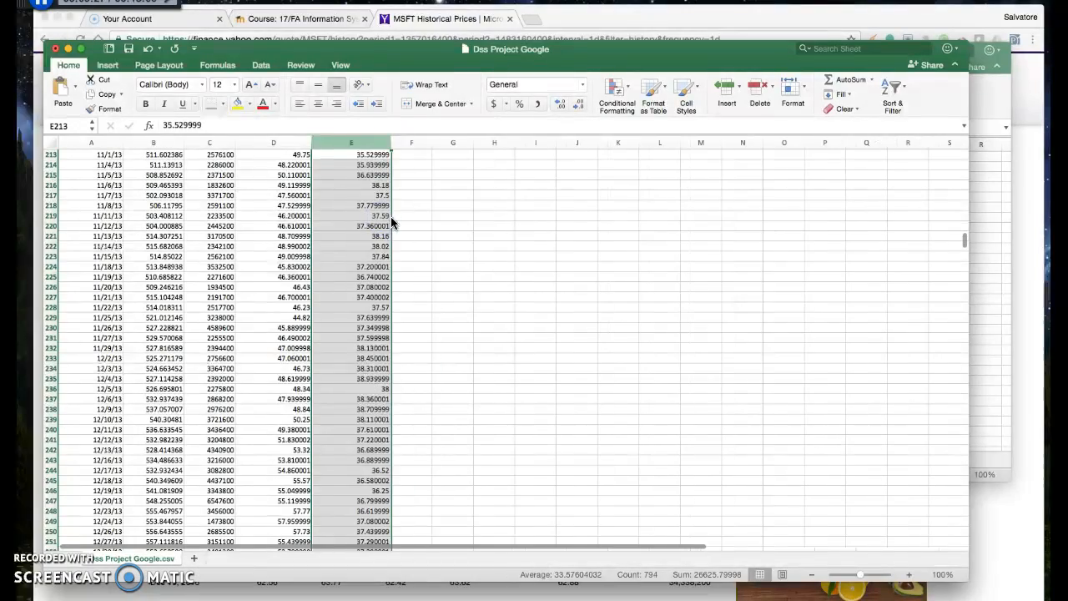
pyautogui.click(418, 218)
pyautogui.scroll(20, 410, 218)
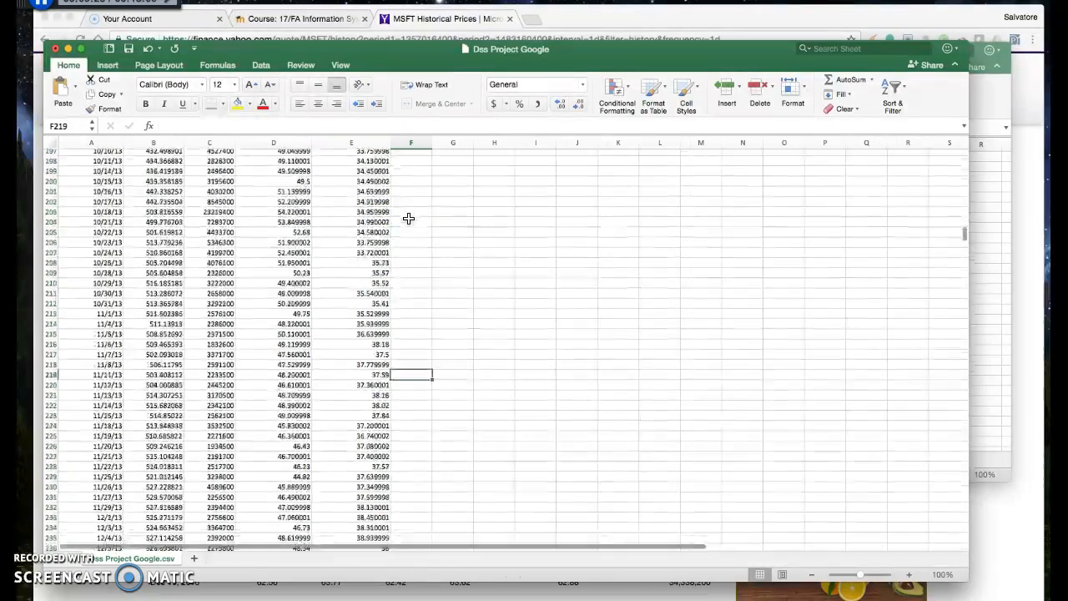
pyautogui.scroll(5, 403, 221)
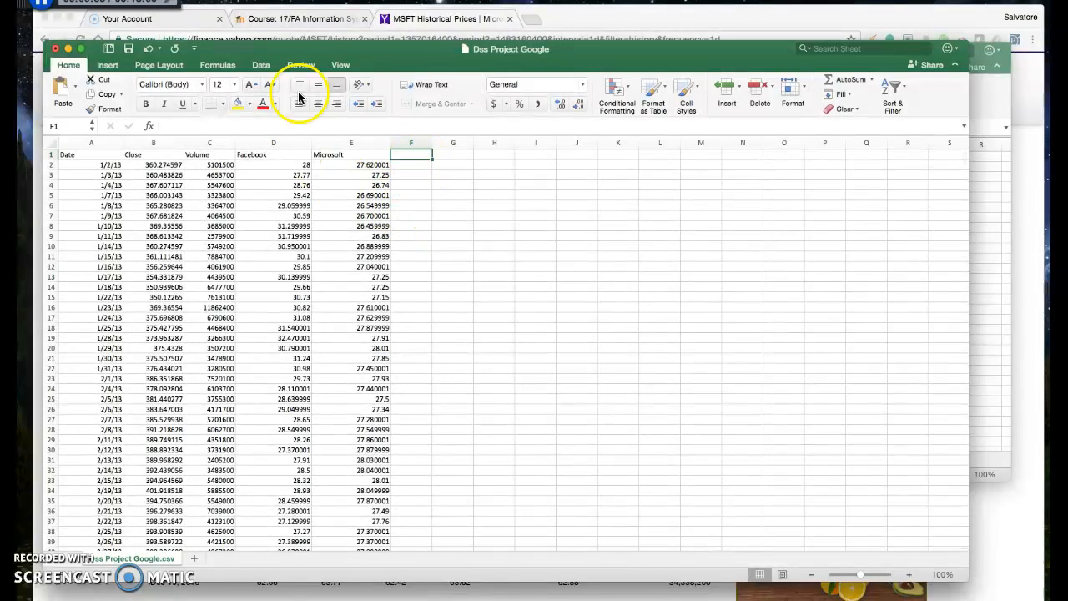
# - Switch to Yahoo Finance, look up Apple (AAPL) and apply daily historical prices for Jan 01, 2013 - Dec 31, 2016
pyautogui.click(399, 18)
pyautogui.click(343, 74)
pyautogui.write('apple')
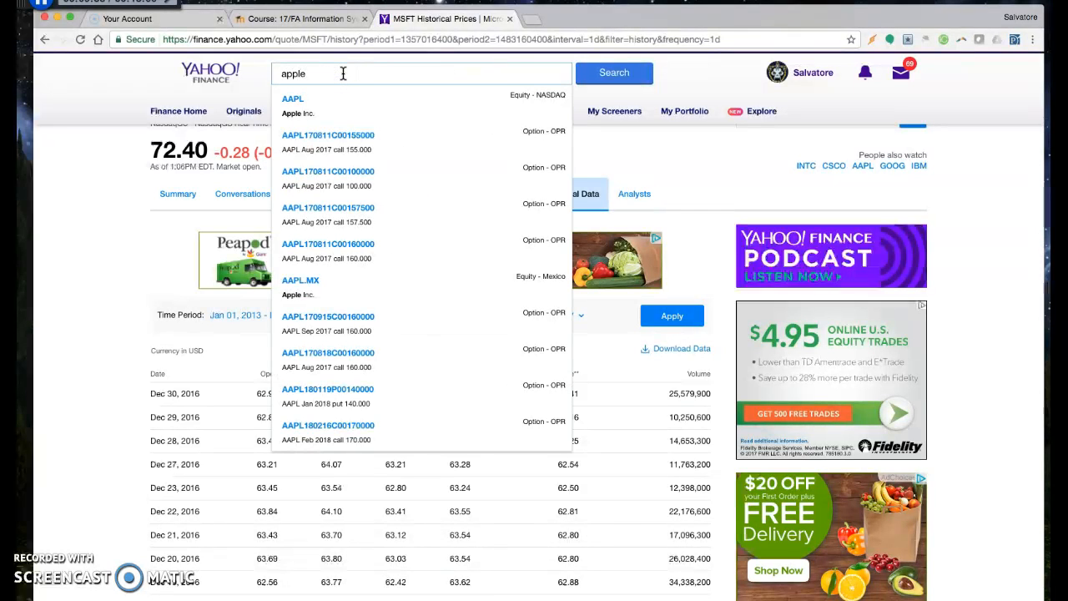
pyautogui.click(311, 99)
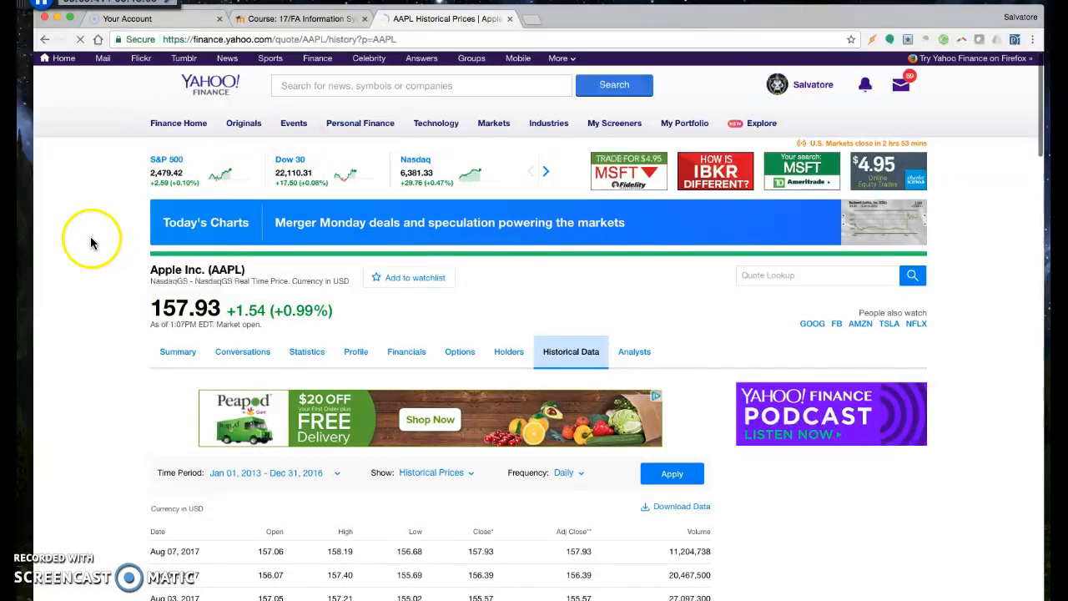
pyautogui.scroll(-3, 88, 237)
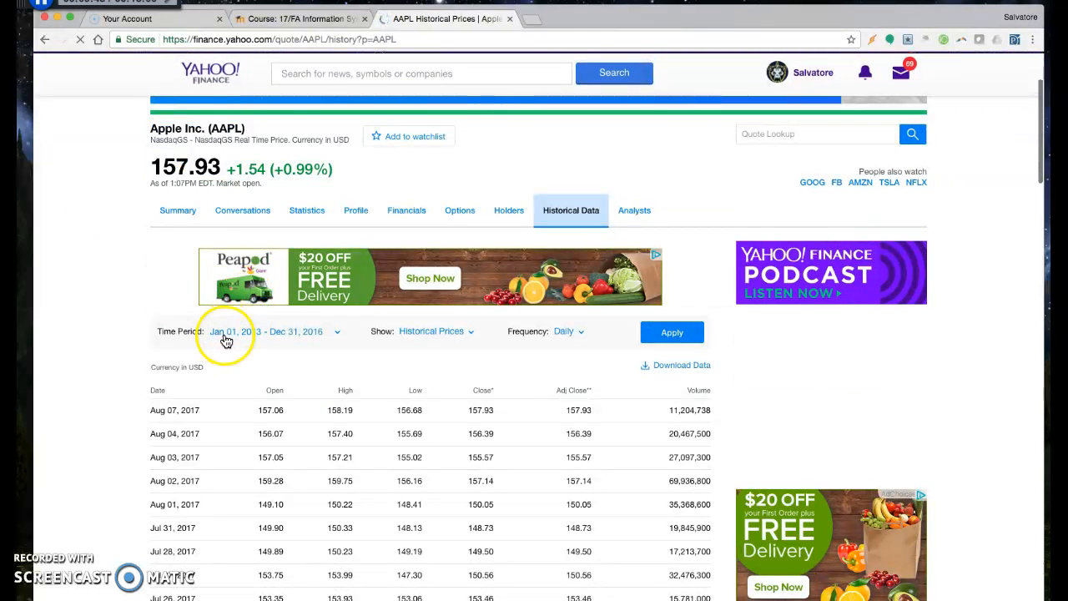
pyautogui.click(697, 332)
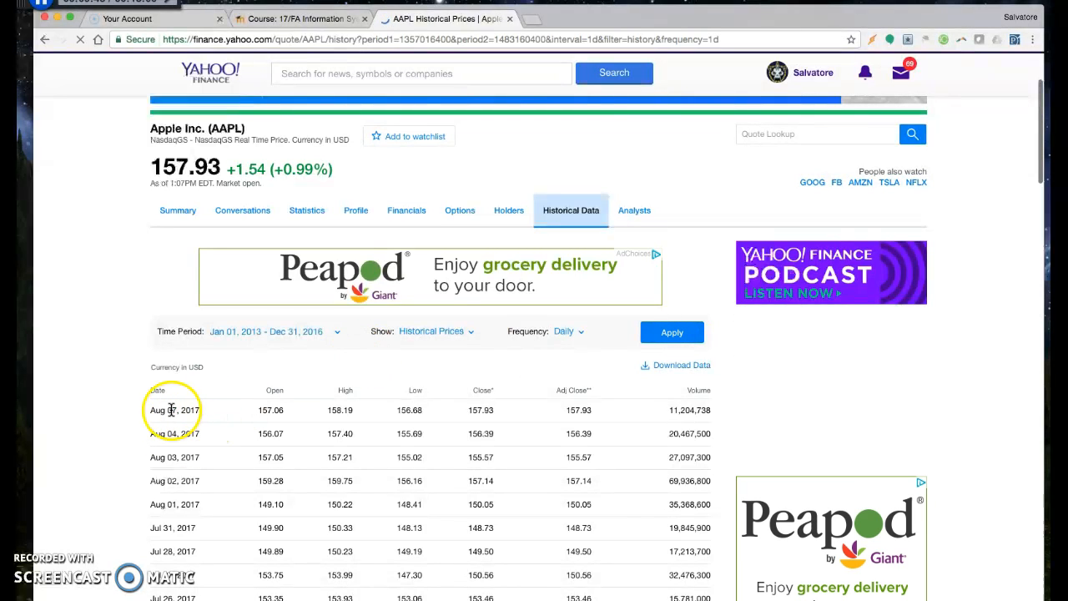
# - Download the Apple historical price data and open the downloaded AAPL (2) file in Excel
pyautogui.click(693, 367)
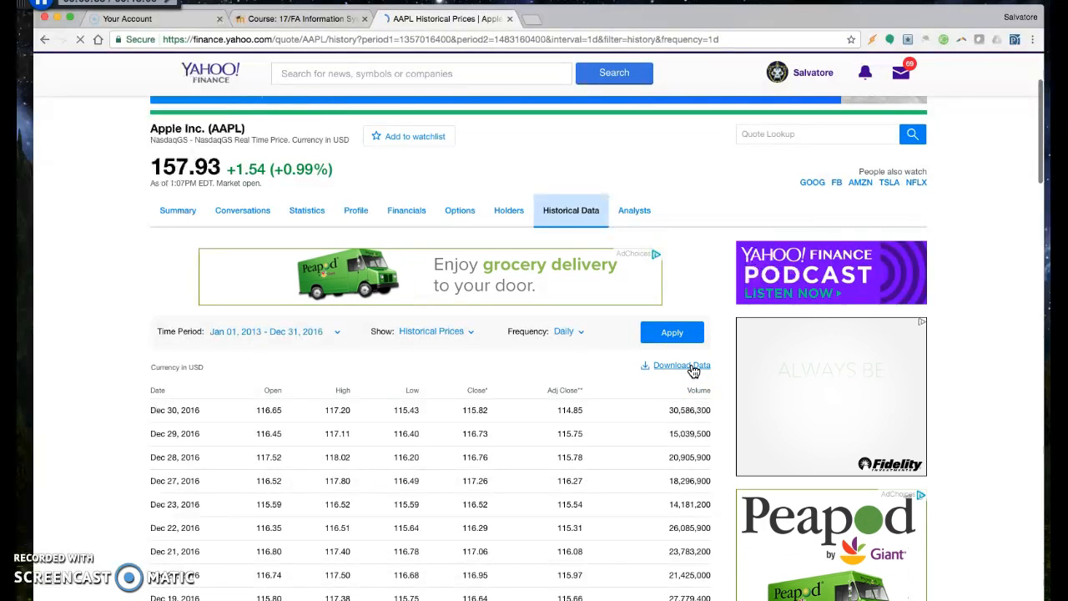
pyautogui.click(888, 452)
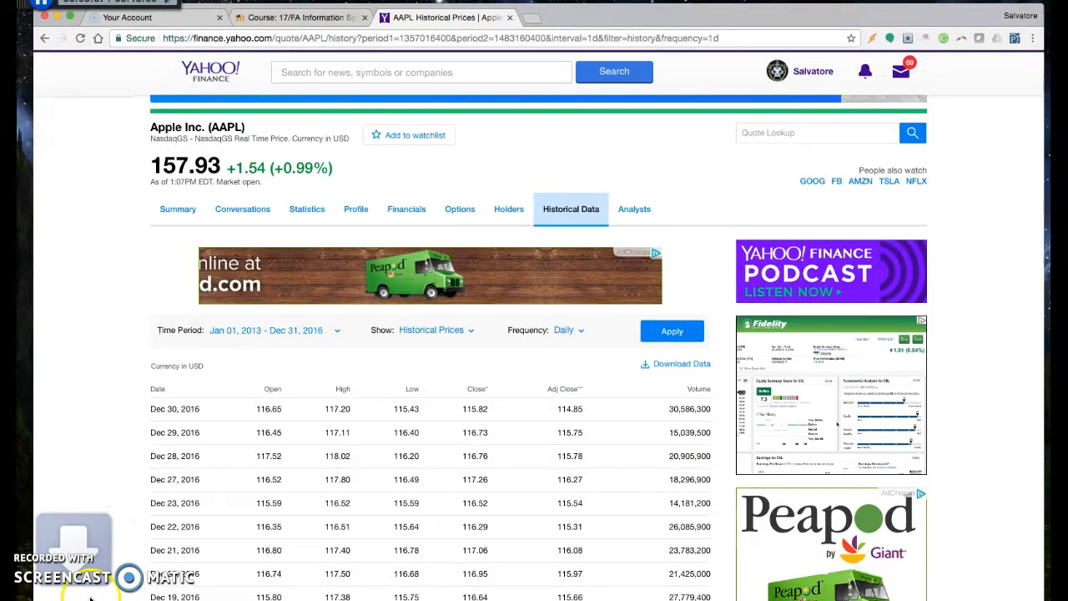
pyautogui.click(90, 598)
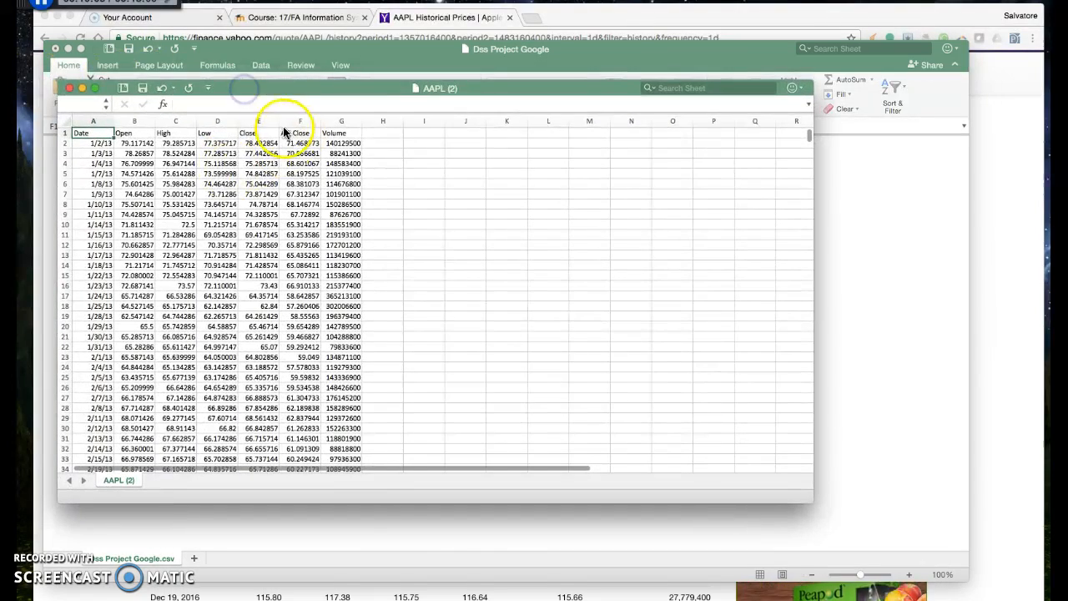
# - Rename the Close header in E1 of the AAPL (2) workbook as Apple
pyautogui.click(259, 136)
pyautogui.click(260, 193)
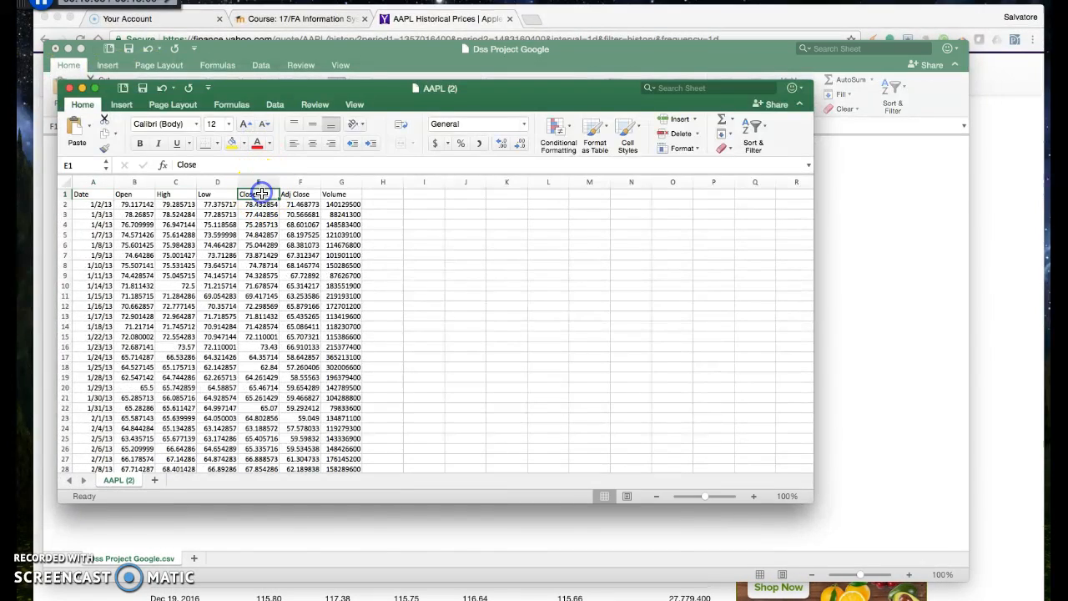
pyautogui.write('Apple')
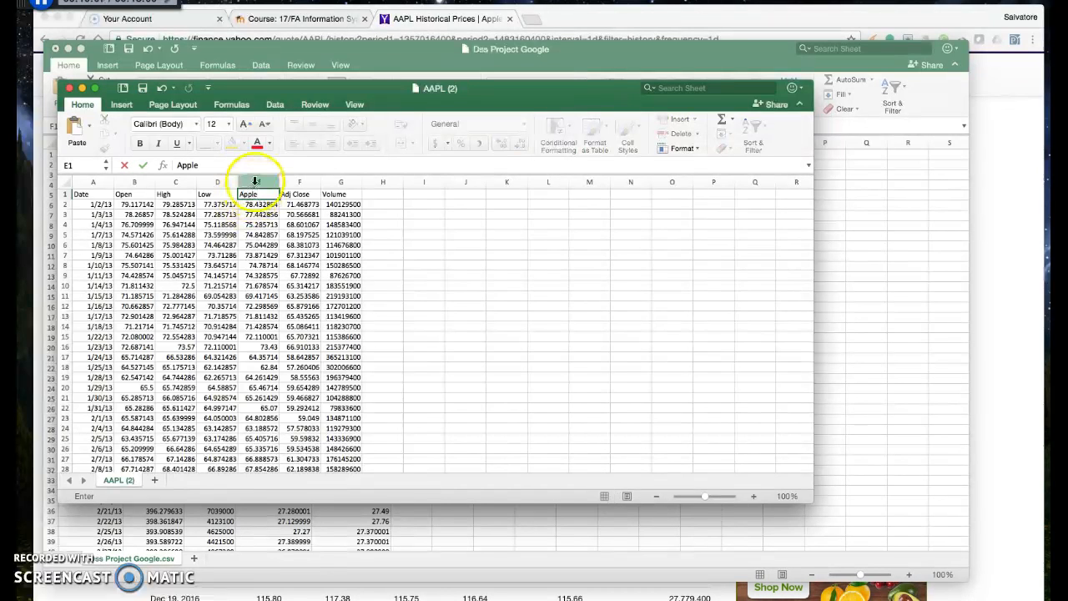
# - Copy the Apple closing price column from AAPL (2) into column F of Dss Project Google and widen that column
pyautogui.rightClick(254, 182)
pyautogui.click(278, 200)
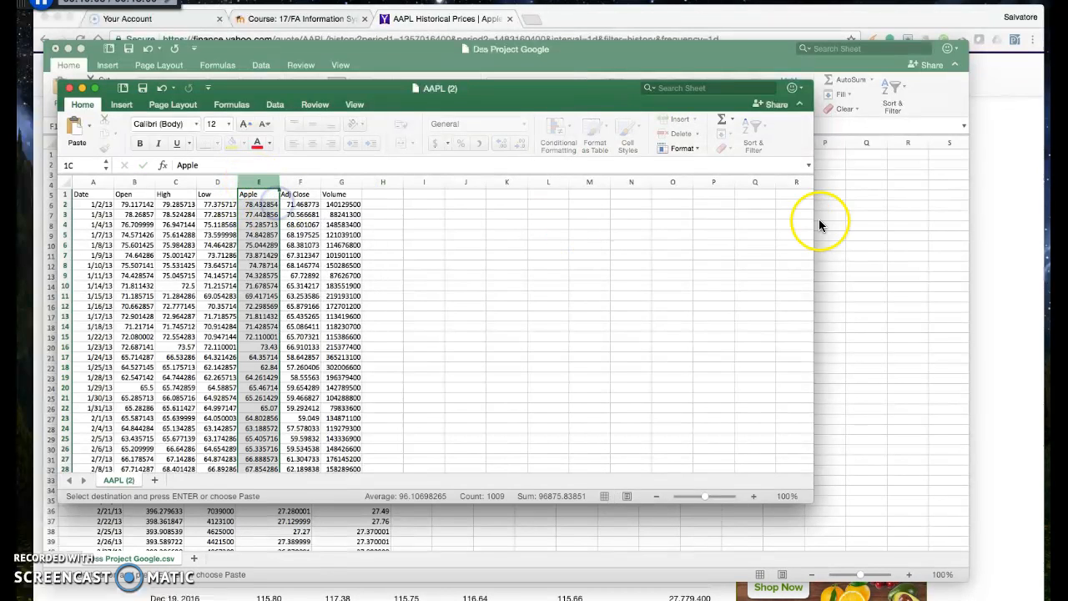
pyautogui.click(863, 222)
pyautogui.click(404, 152)
pyautogui.rightClick(413, 153)
pyautogui.click(470, 185)
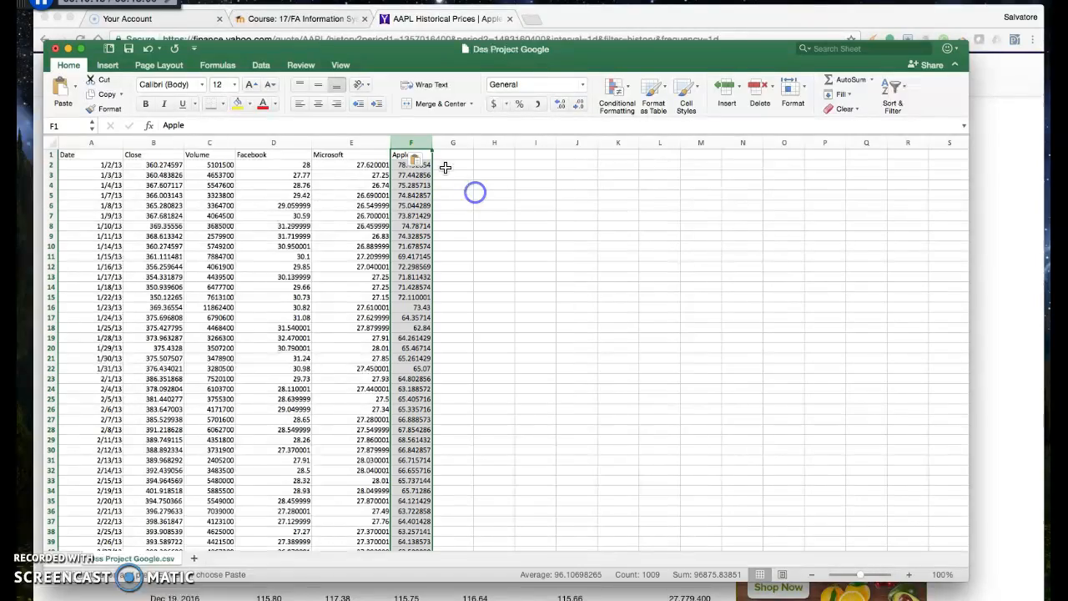
pyautogui.doubleClick(433, 143)
# - Check that the combined prices line up down to the final date and select that last data row
pyautogui.scroll(-20, 239, 242)
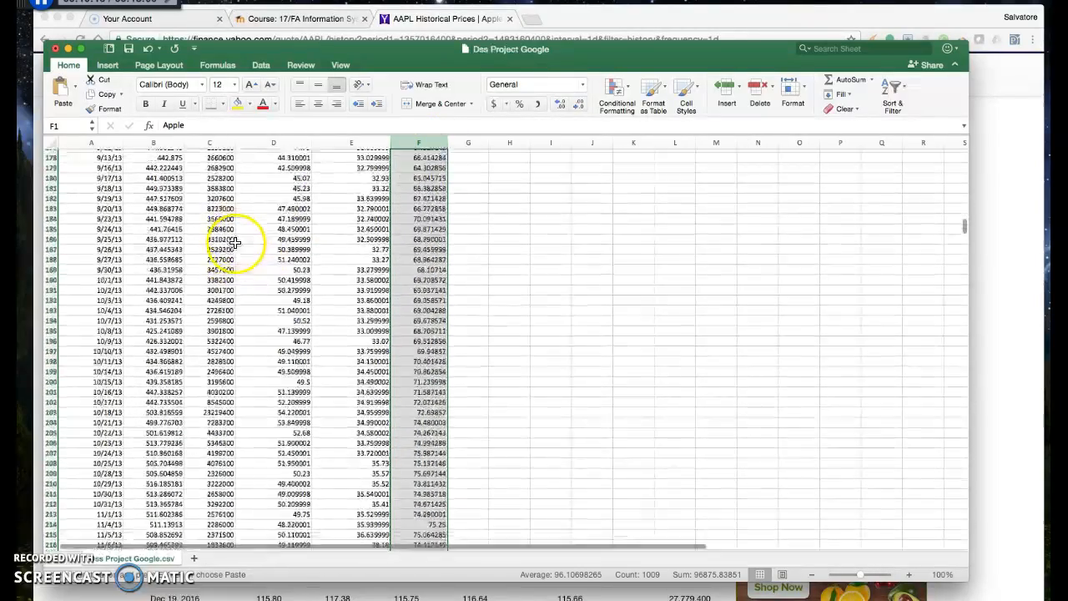
pyautogui.scroll(-20, 238, 244)
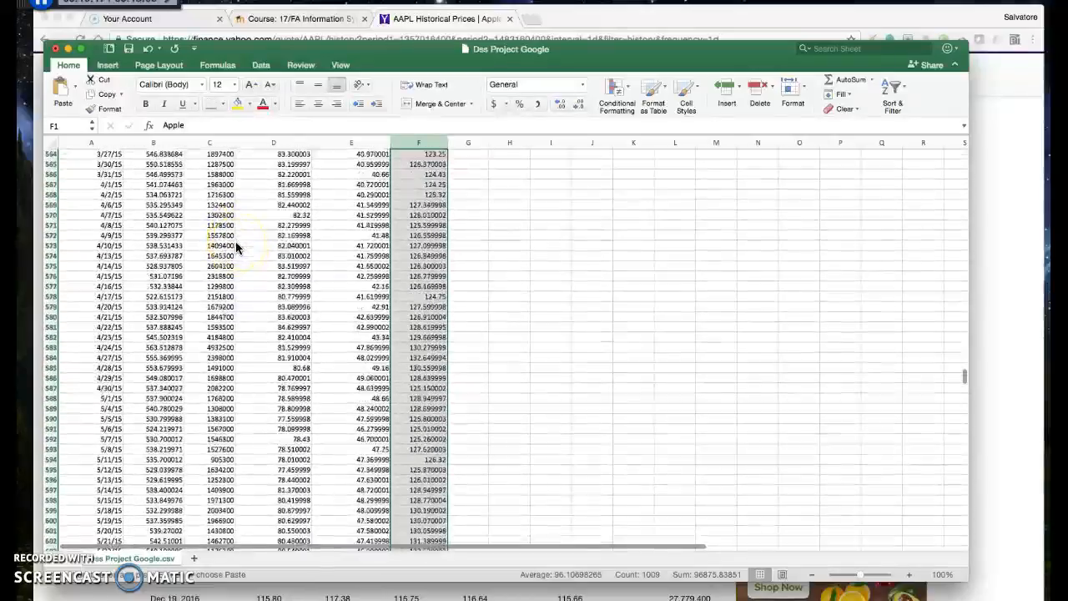
pyautogui.scroll(-20, 236, 247)
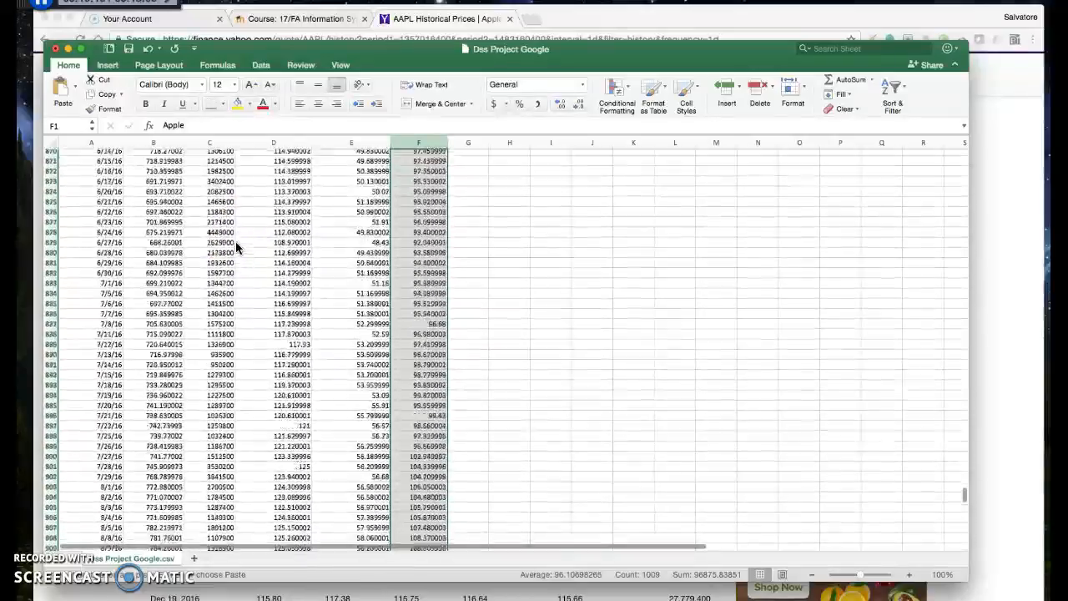
pyautogui.scroll(5, 235, 248)
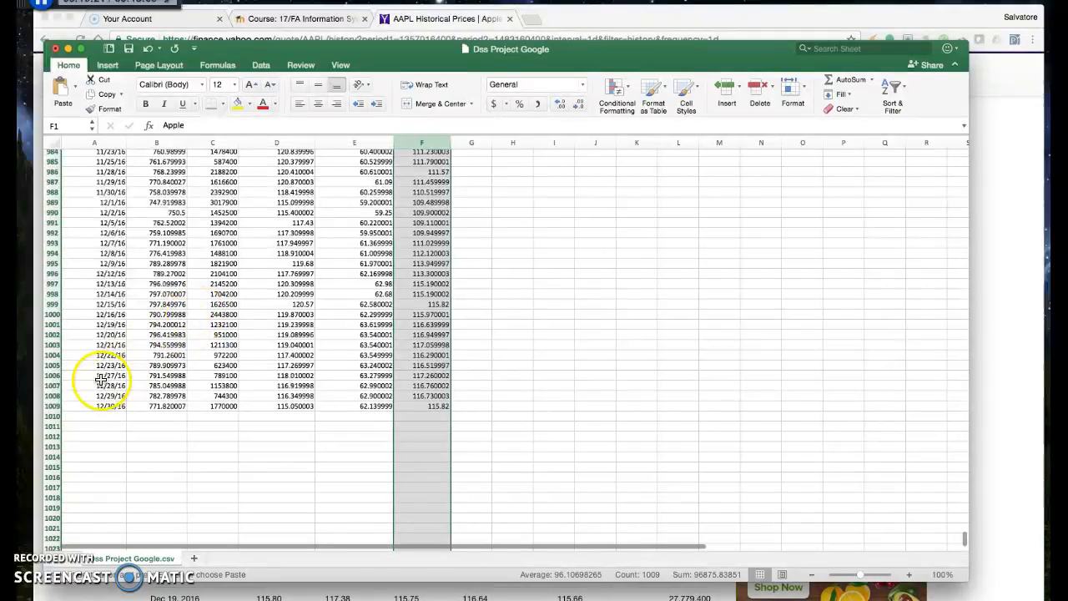
pyautogui.click(53, 406)
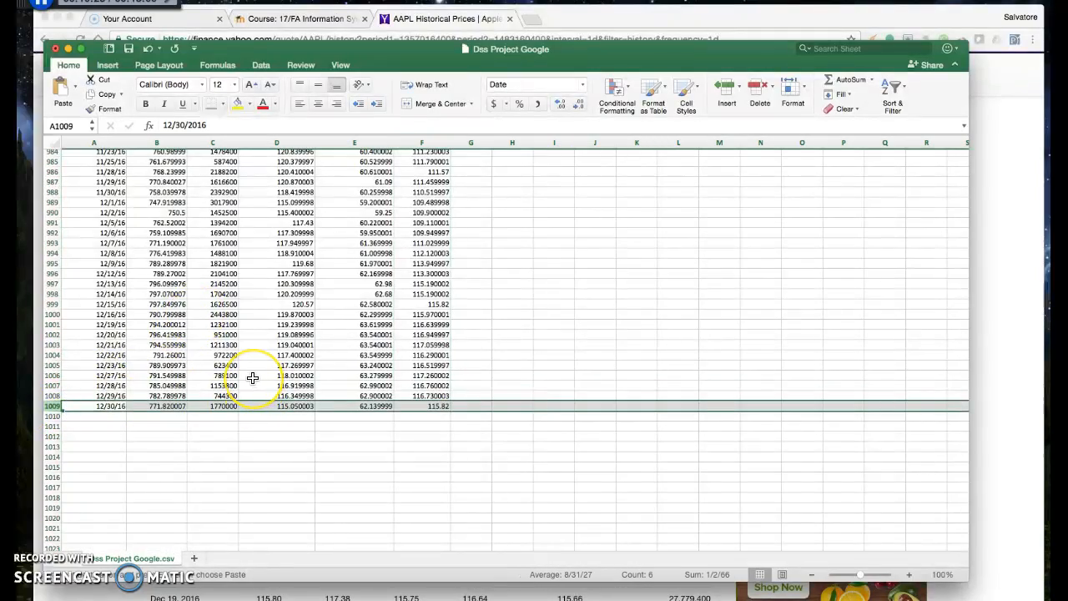
# - Save the Dss Project Google workbook and return to the header row
pyautogui.scroll(20, 252, 377)
pyautogui.click(129, 49)
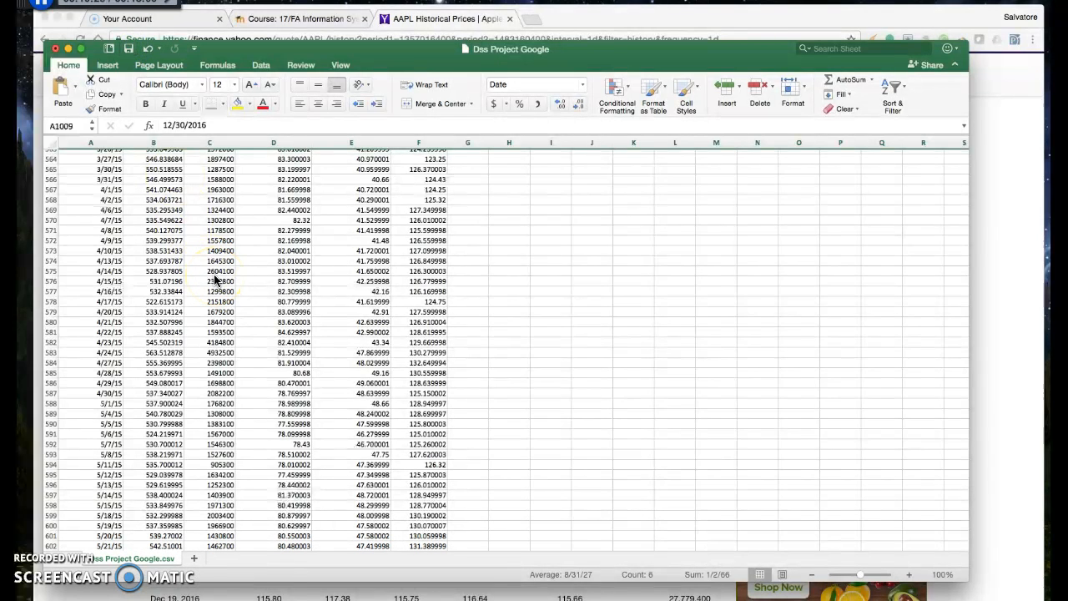
pyautogui.scroll(20, 240, 290)
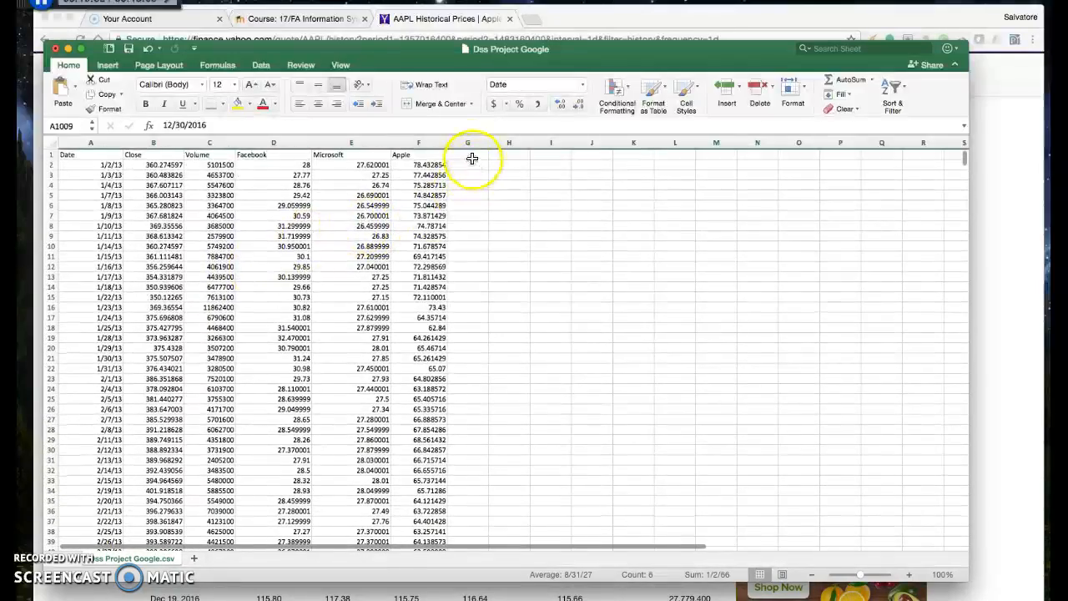
pyautogui.moveTo(470, 143); pyautogui.dragTo(679, 143)
pyautogui.click(539, 185)
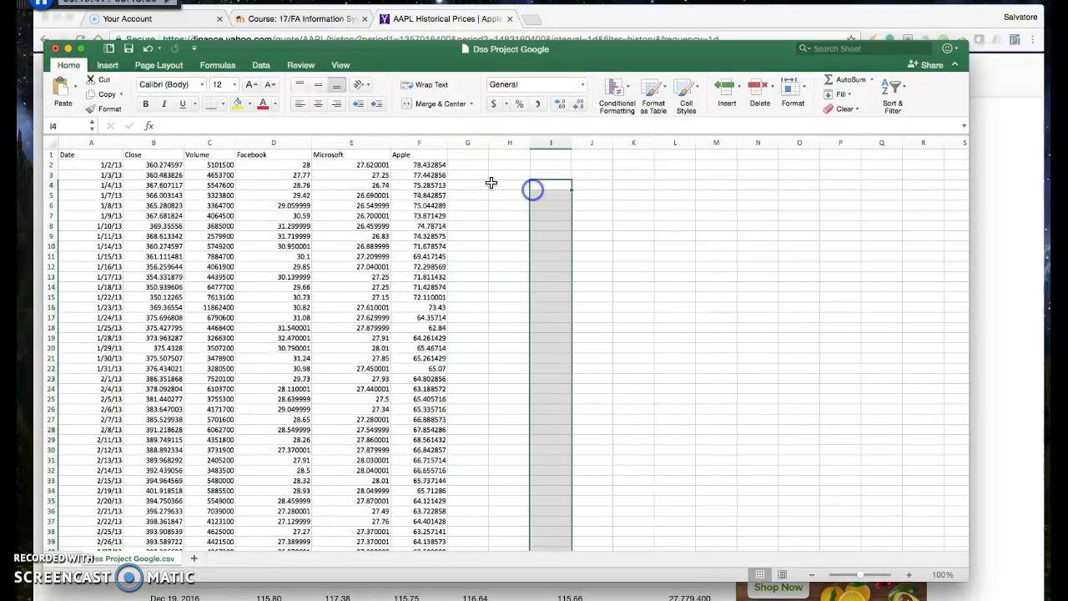